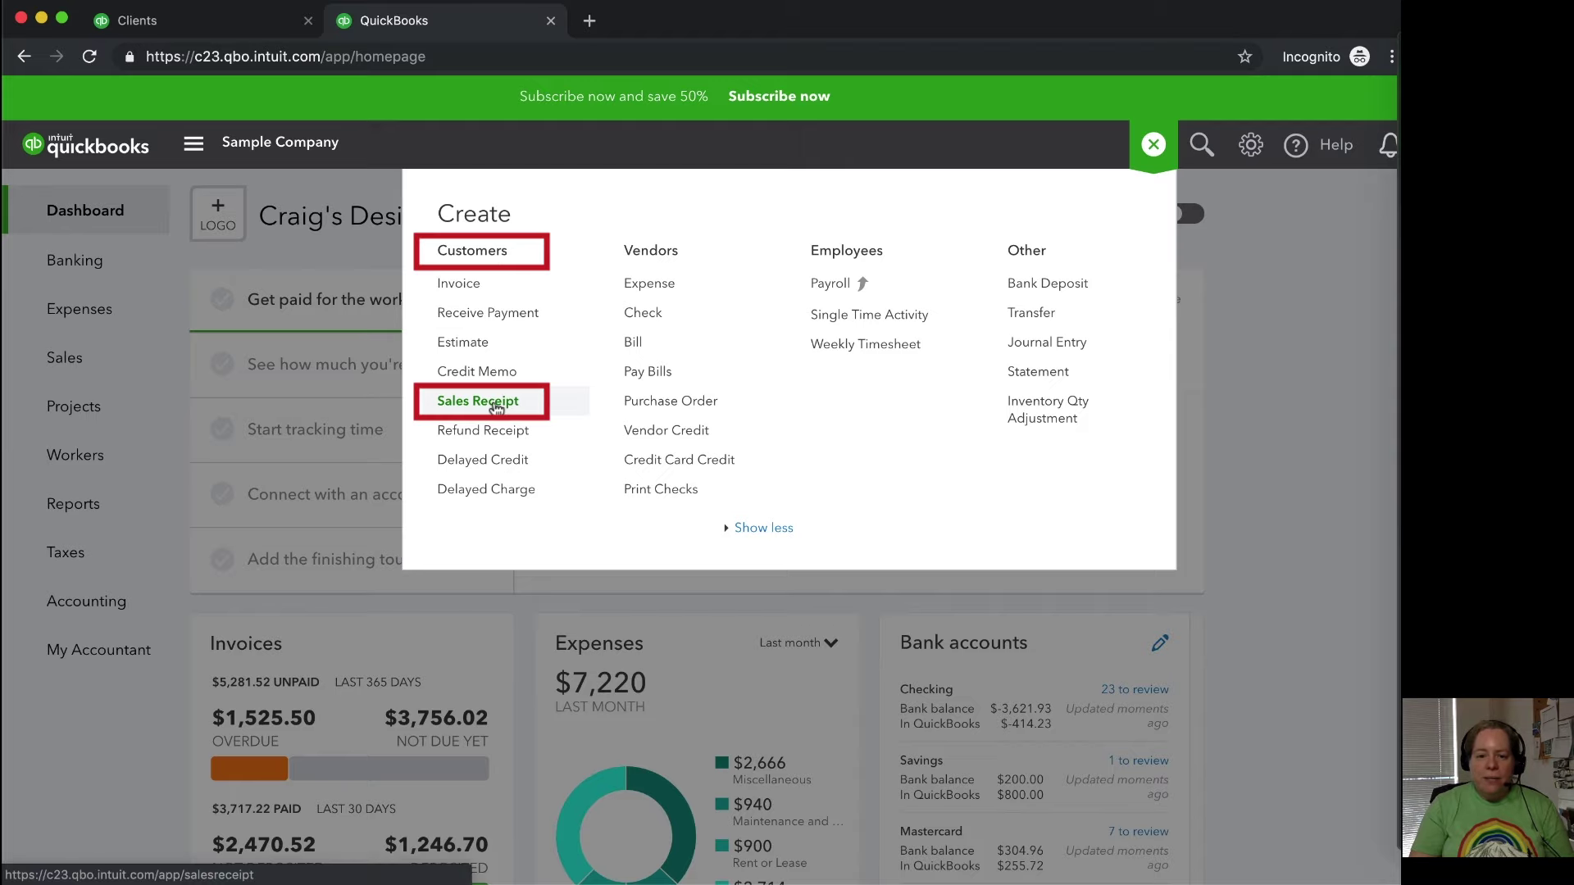
- Create a new sales receipt for the customer Cool Cars
{"action": "left_click", "coordinate": [495, 403]}
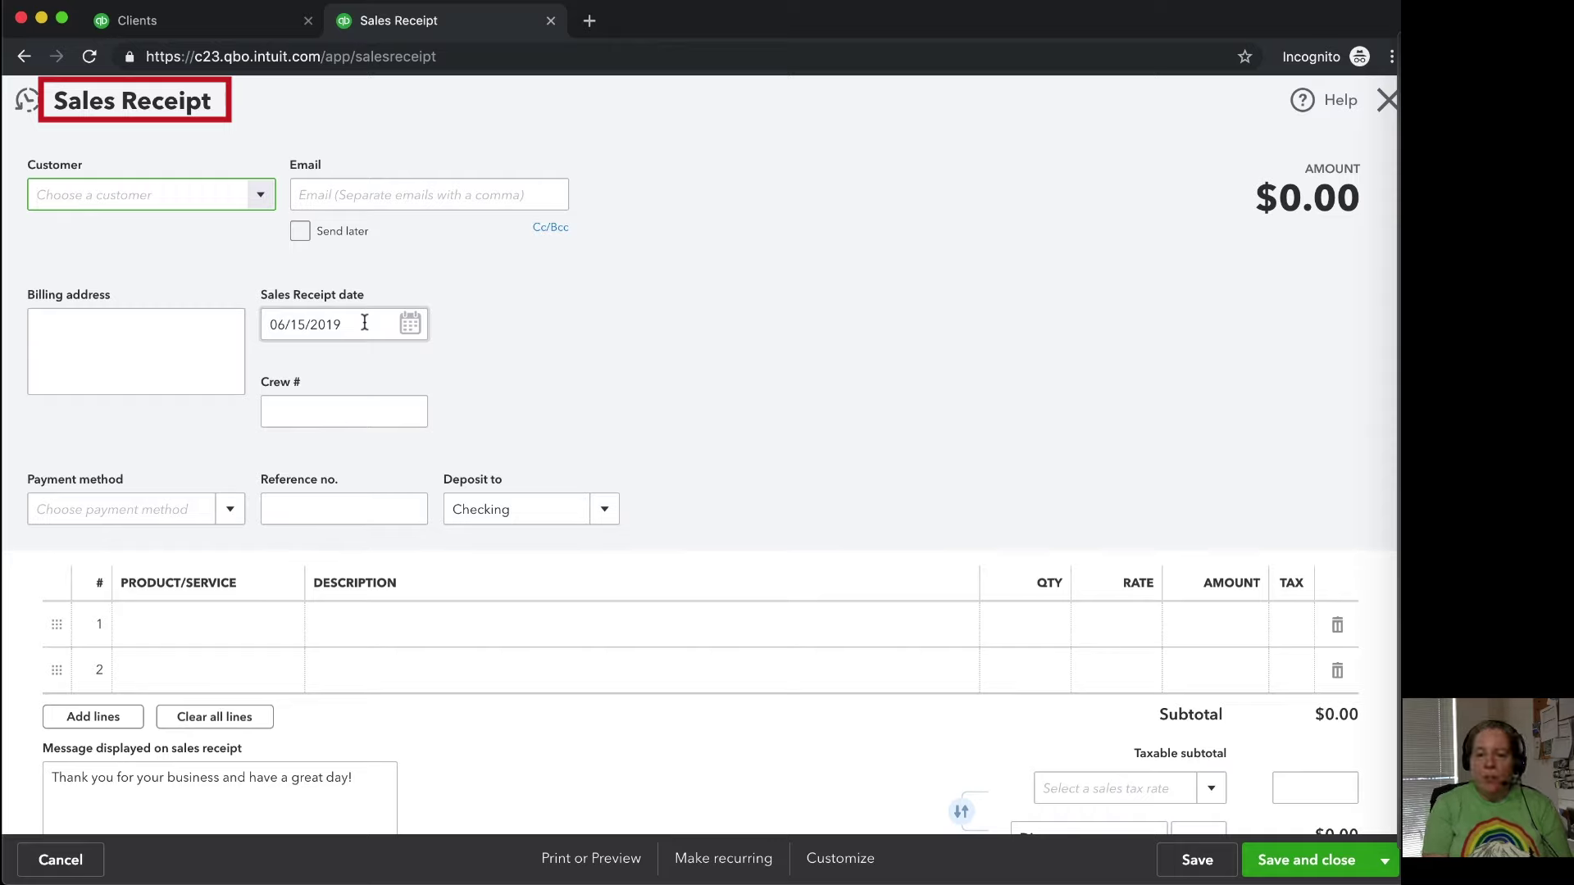
{"action": "left_click", "coordinate": [261, 197]}
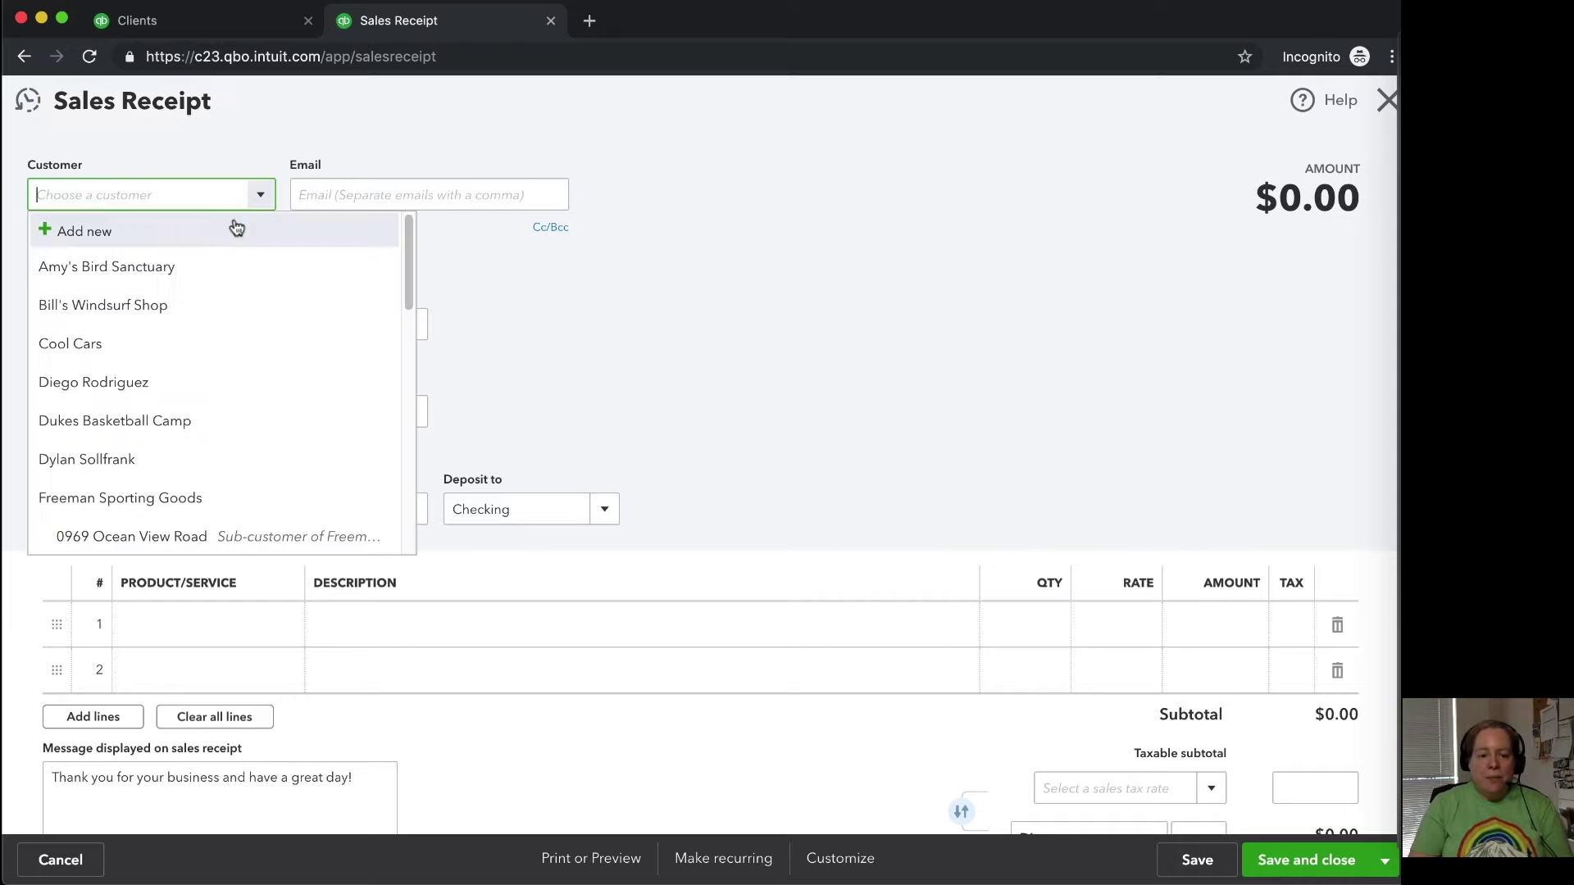
{"action": "left_click", "coordinate": [156, 363]}
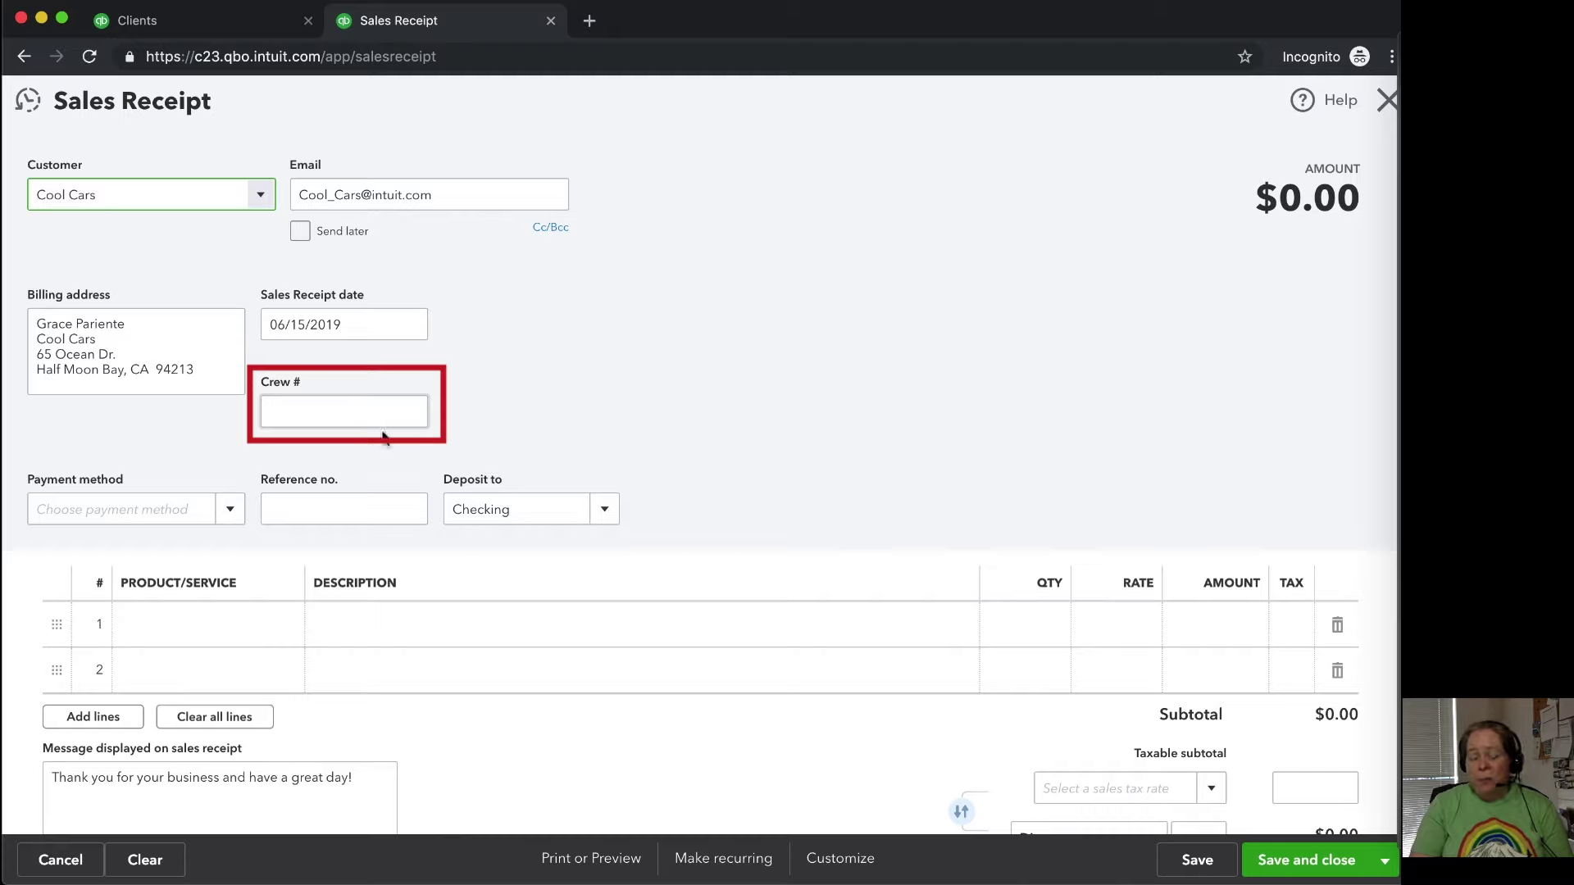
- Set the receipt's payment method to Visa and check the reference number and deposit account fields
{"action": "left_click", "coordinate": [182, 520]}
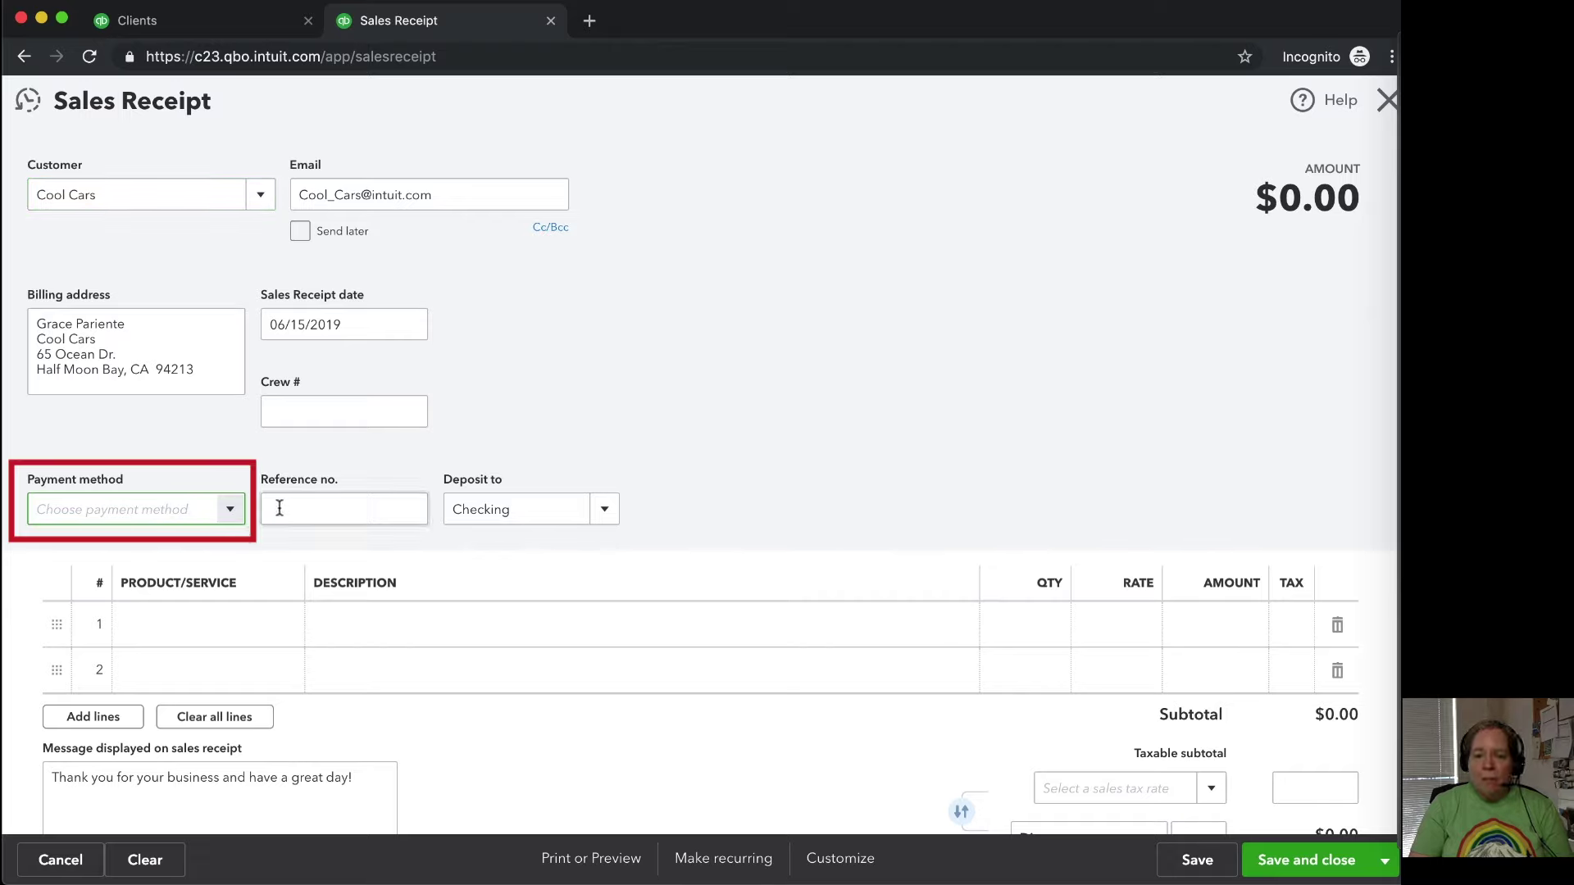
{"action": "left_click", "coordinate": [229, 509]}
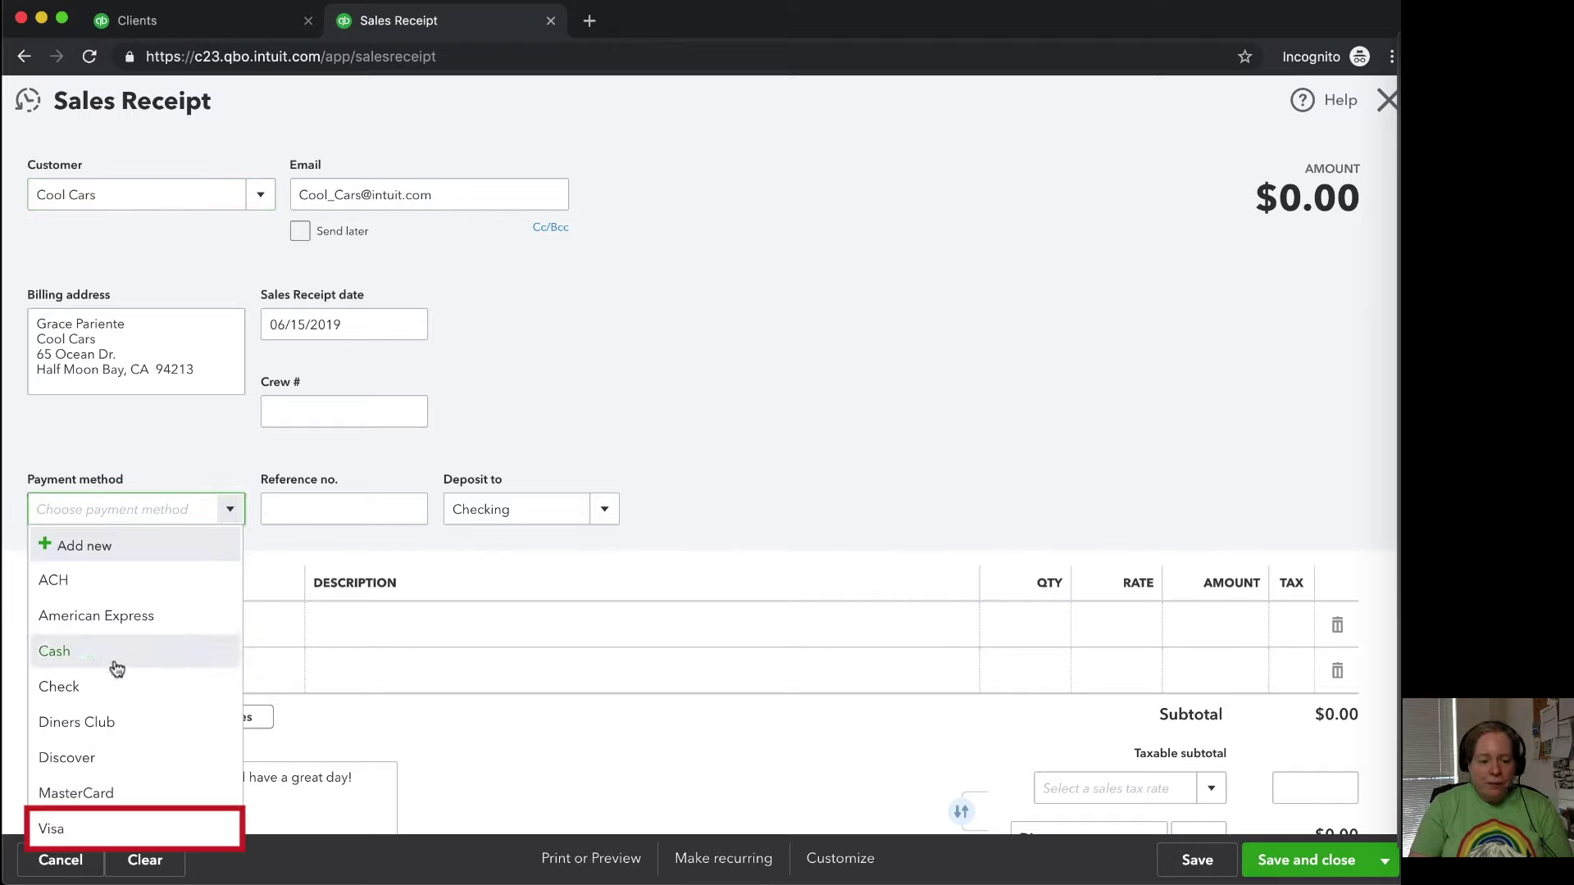
{"action": "left_click", "coordinate": [104, 829]}
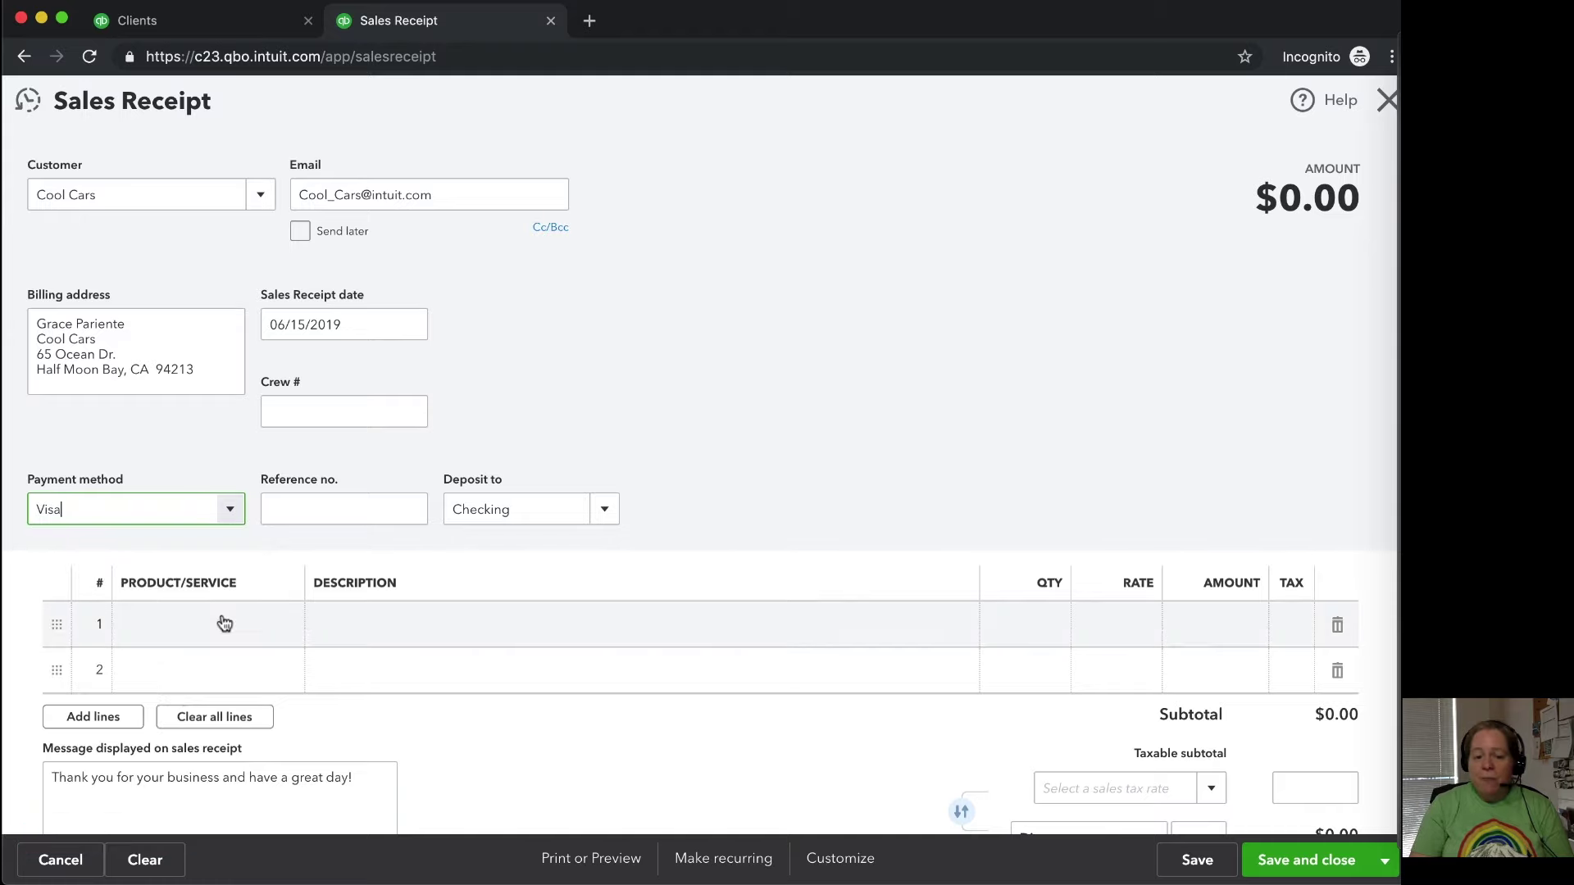
{"action": "left_click", "coordinate": [299, 516]}
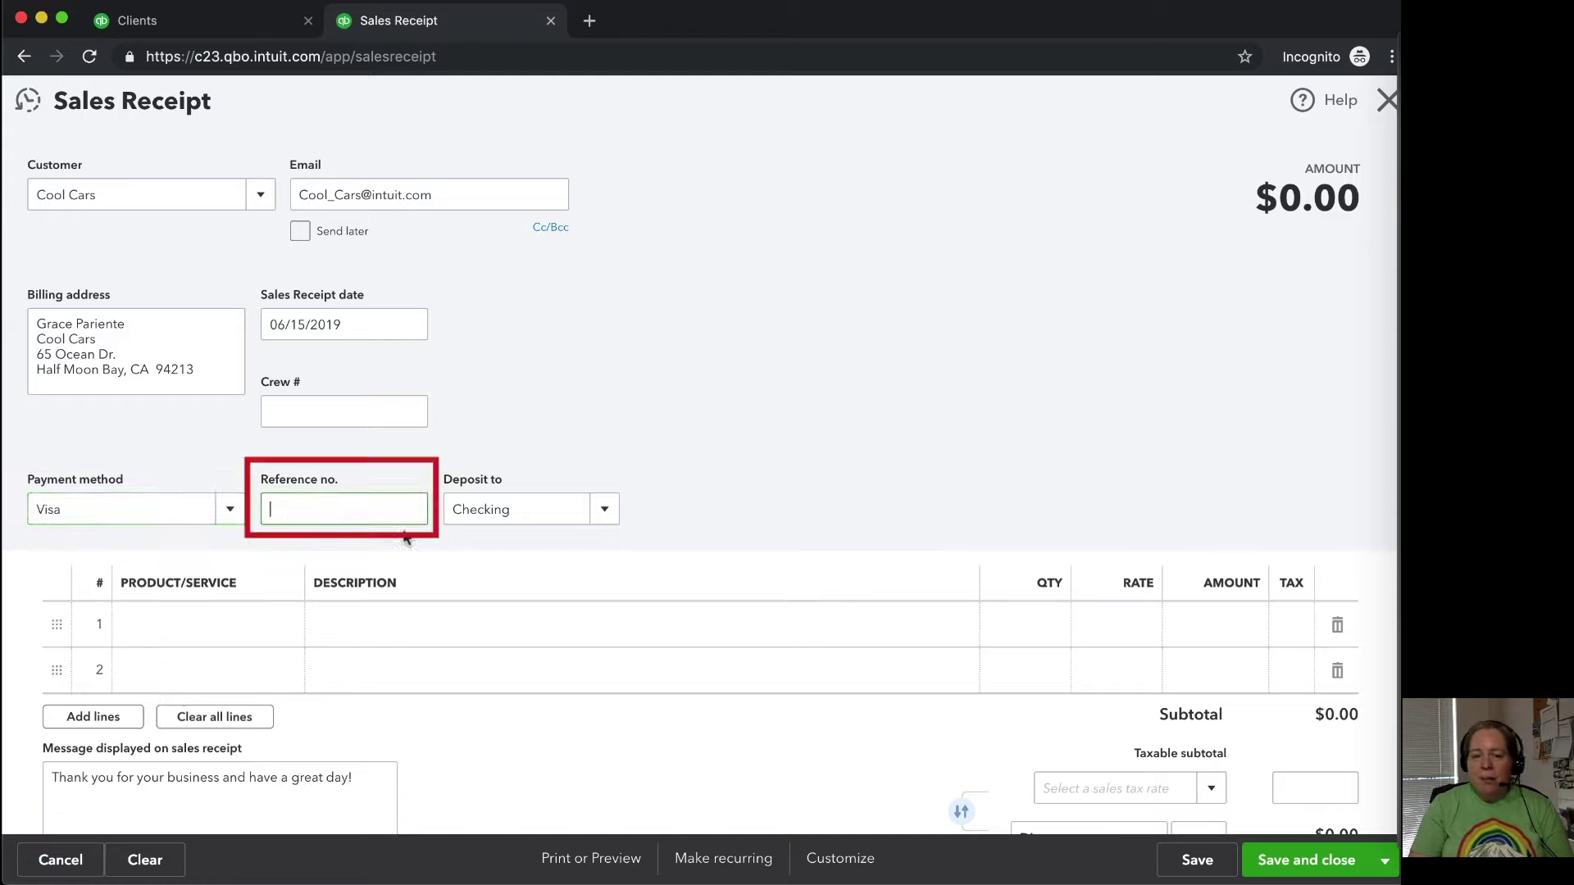
{"action": "left_click", "coordinate": [535, 509]}
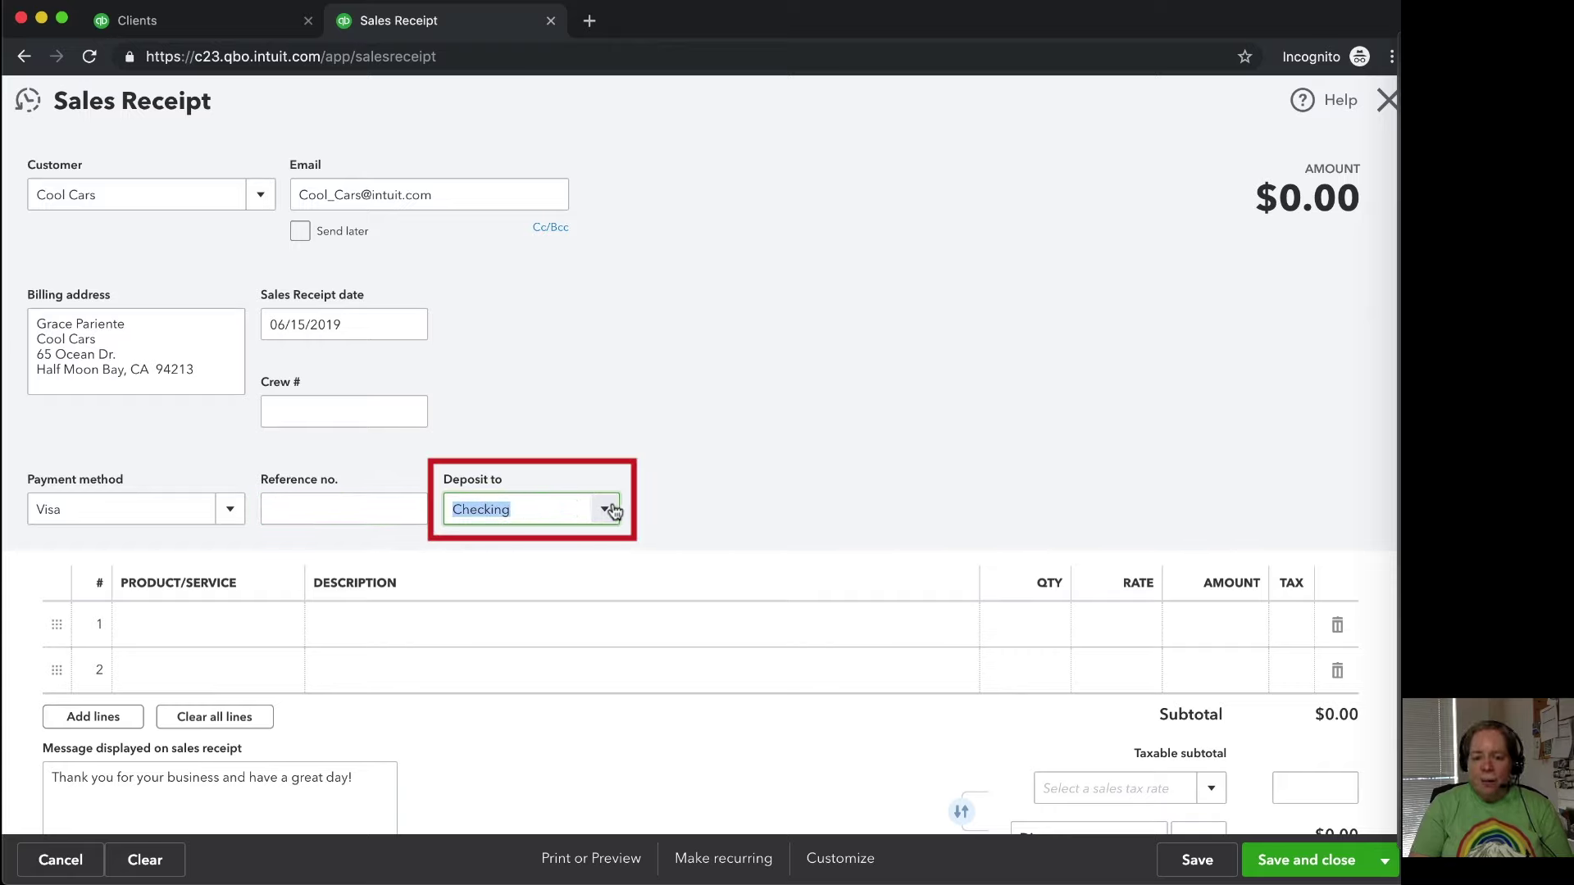
- Fill the first line with the Hours service from Landscaping and the description "Front yard landscaping"
{"action": "left_click", "coordinate": [237, 624]}
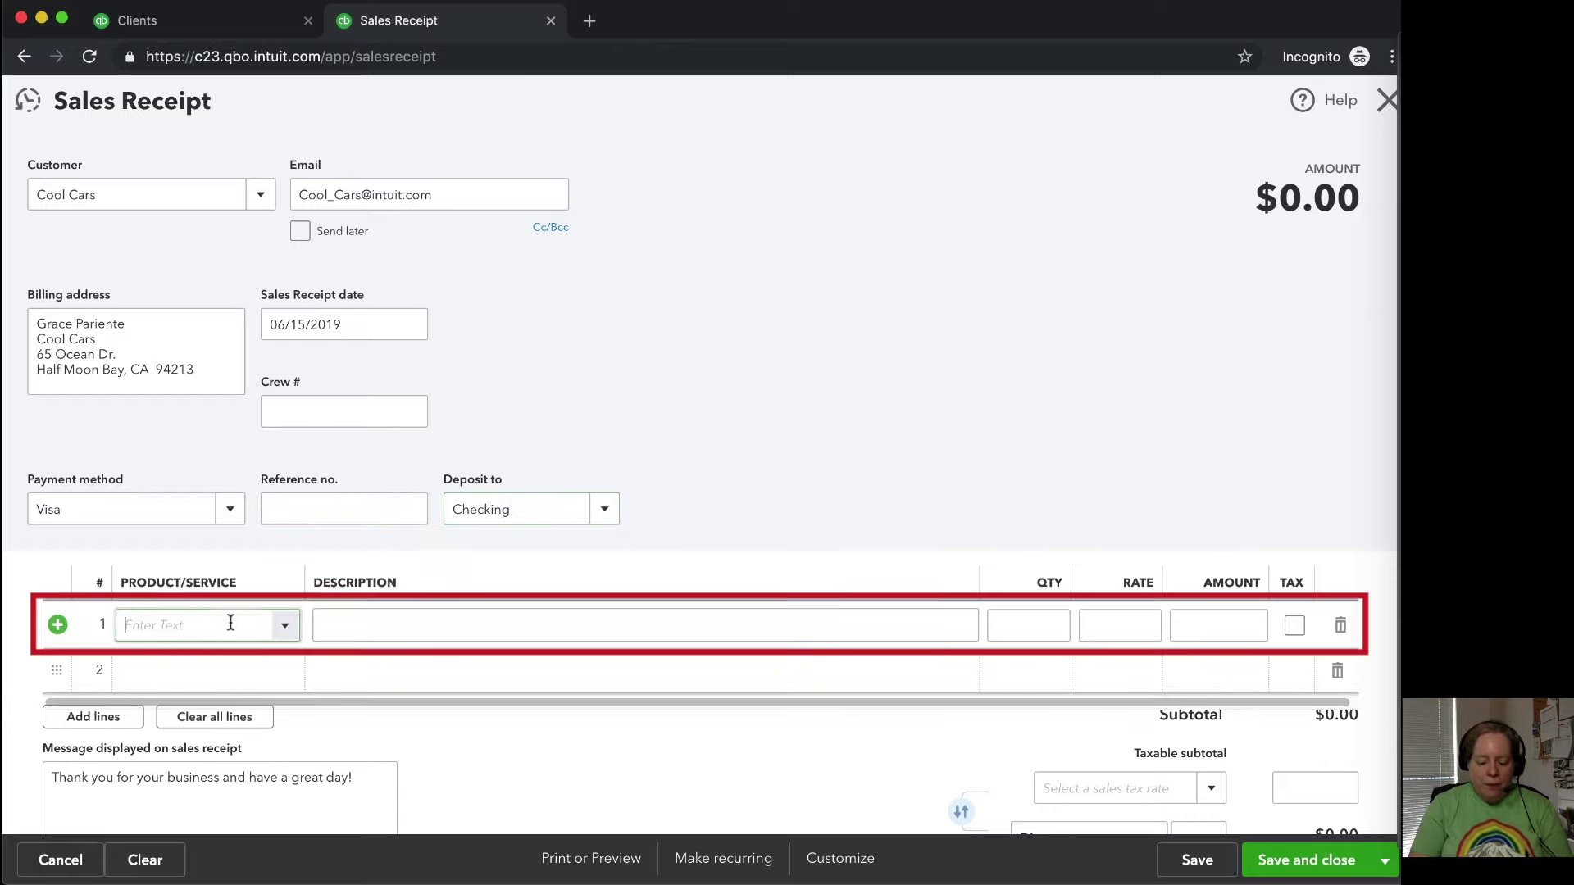
{"action": "left_click", "coordinate": [291, 628]}
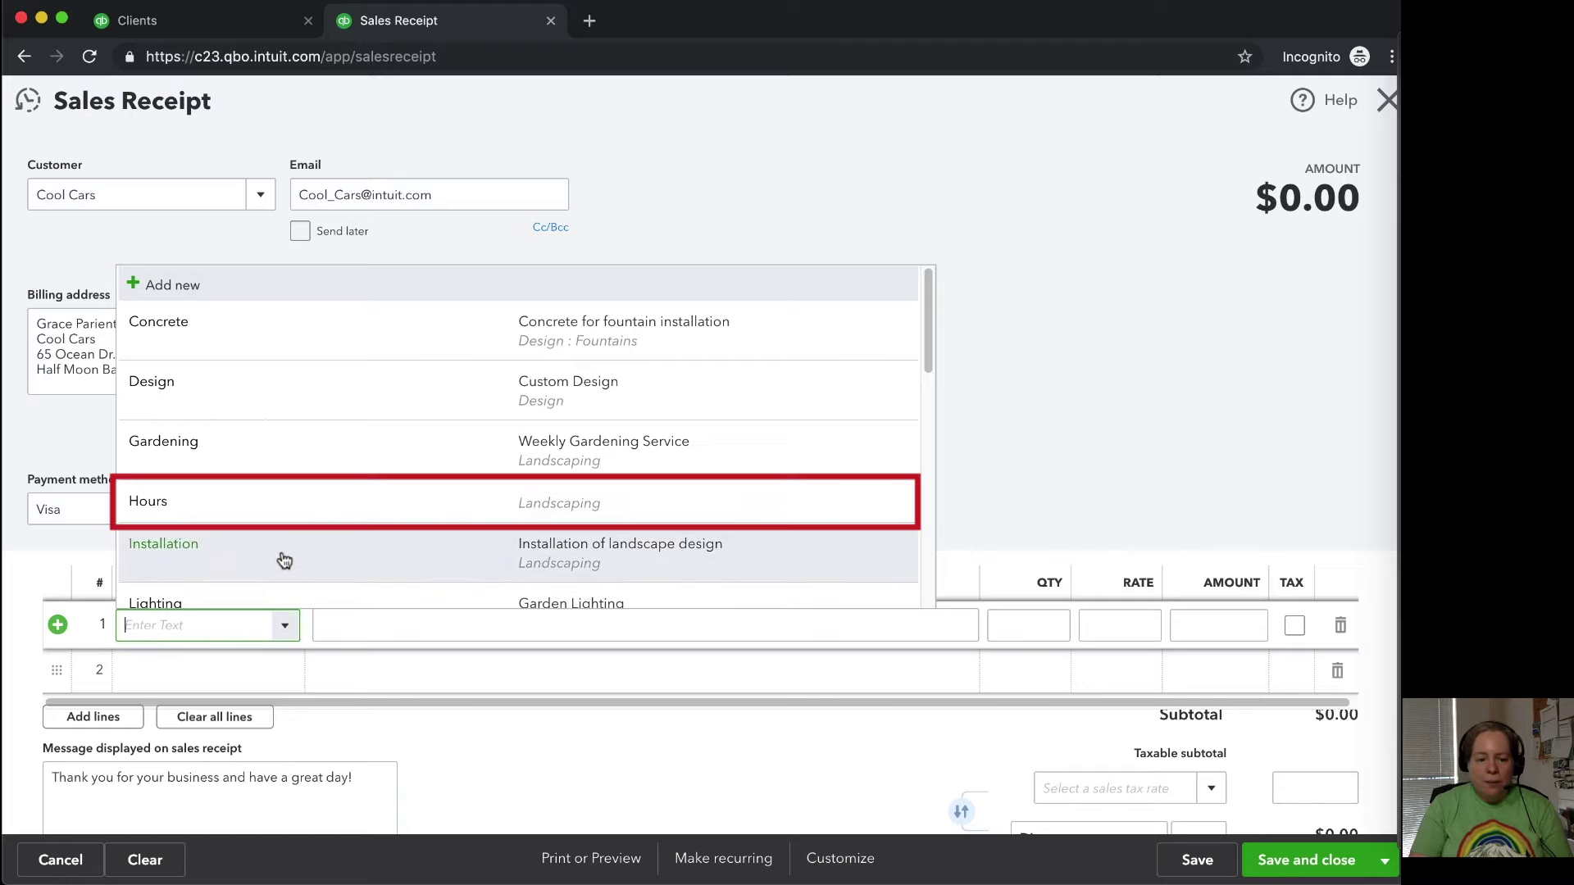
{"action": "left_click", "coordinate": [269, 525]}
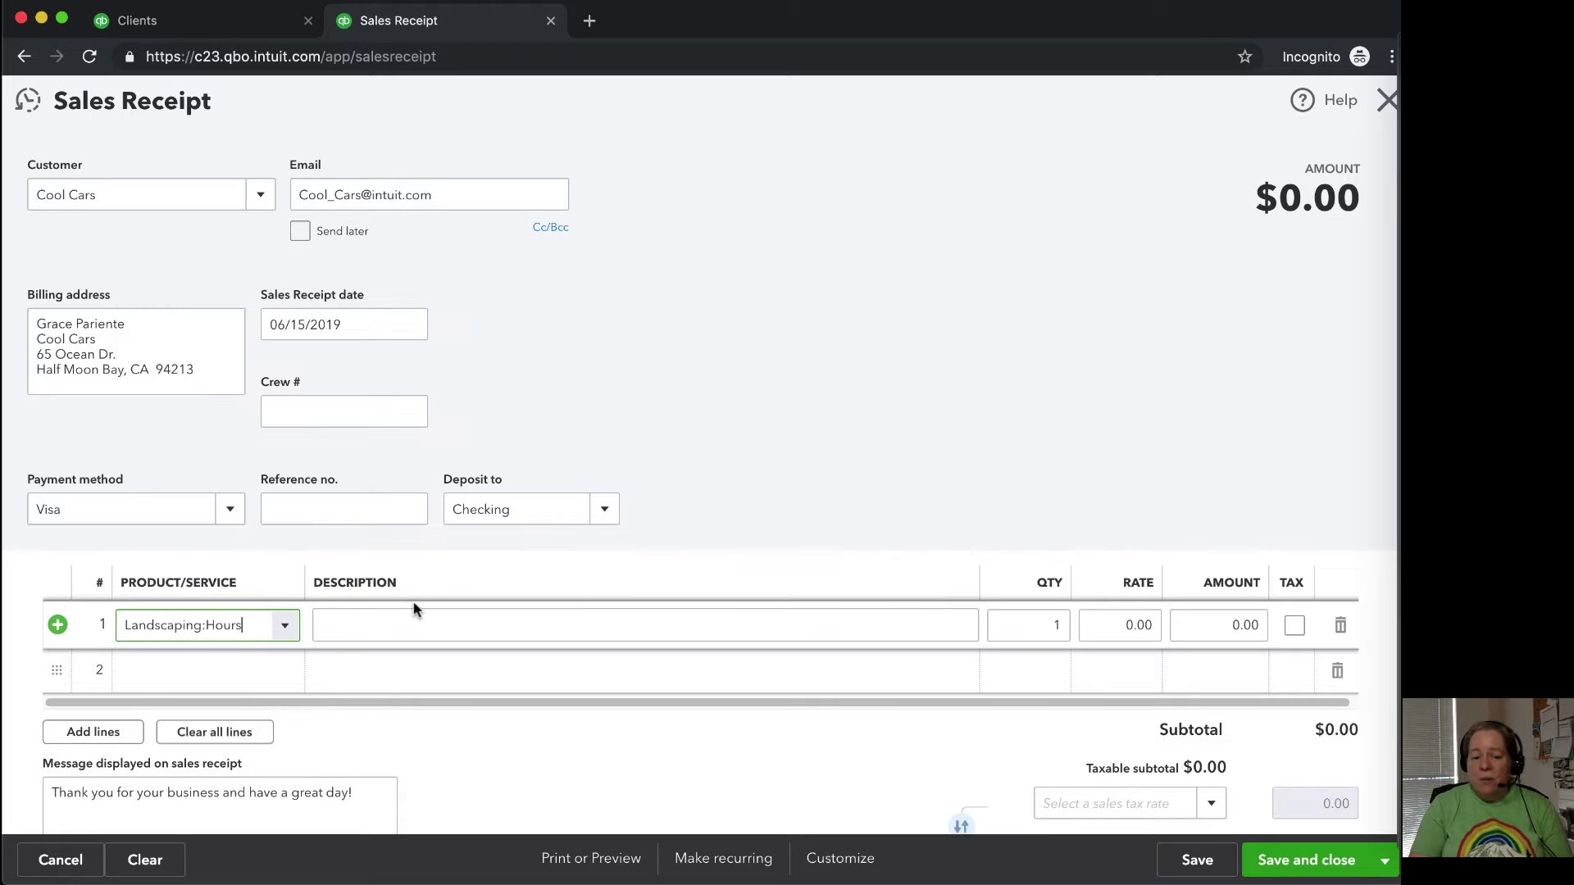
{"action": "left_click", "coordinate": [419, 631]}
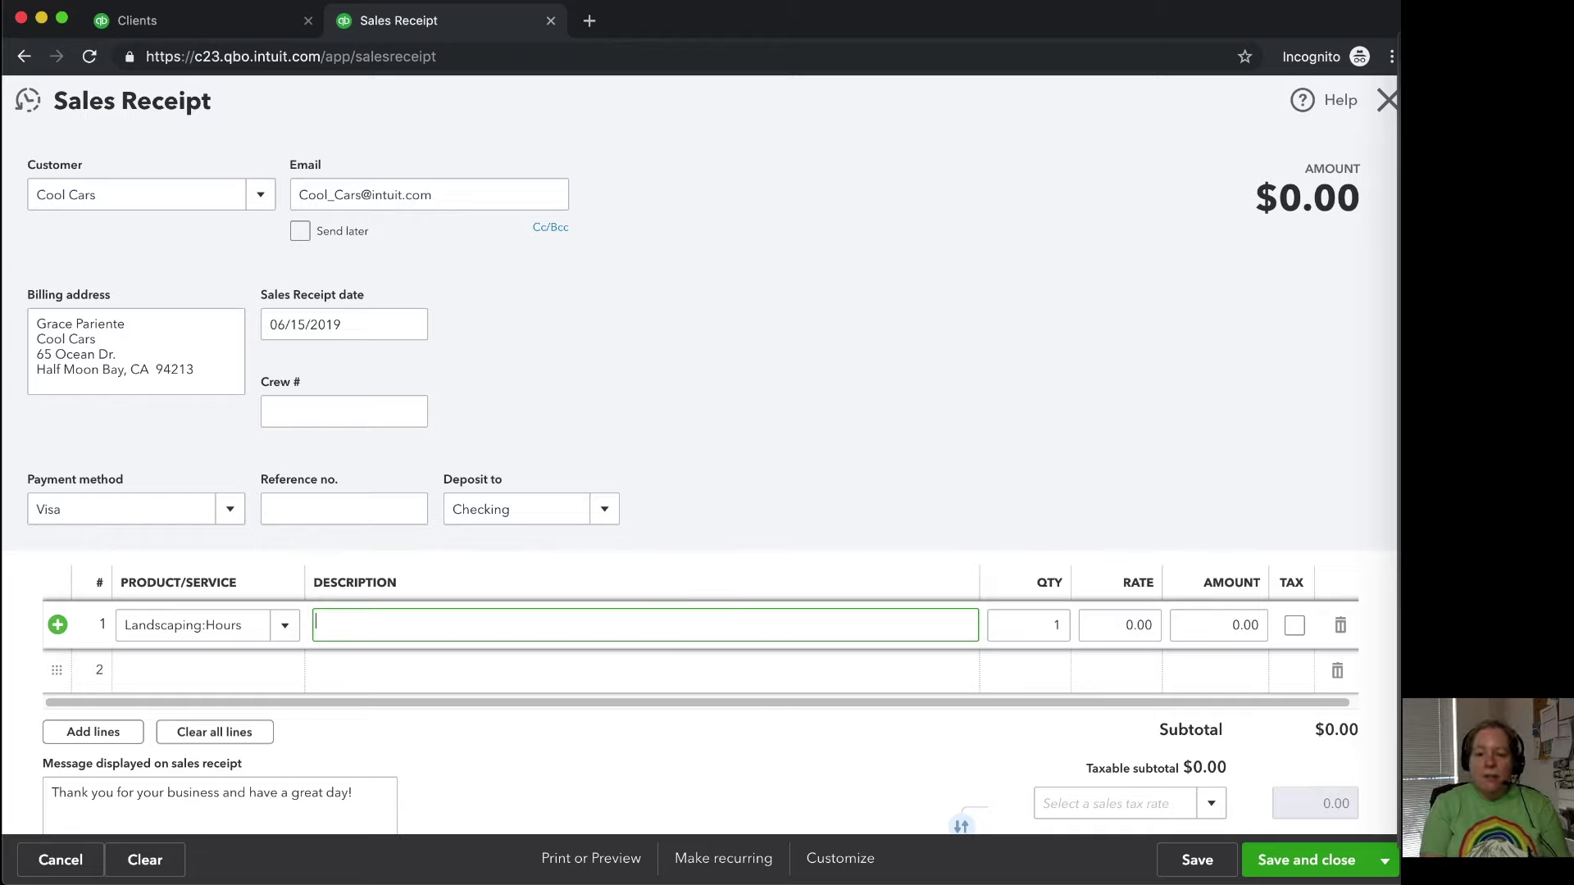
{"action": "type", "text": "Front yard landscaping"}
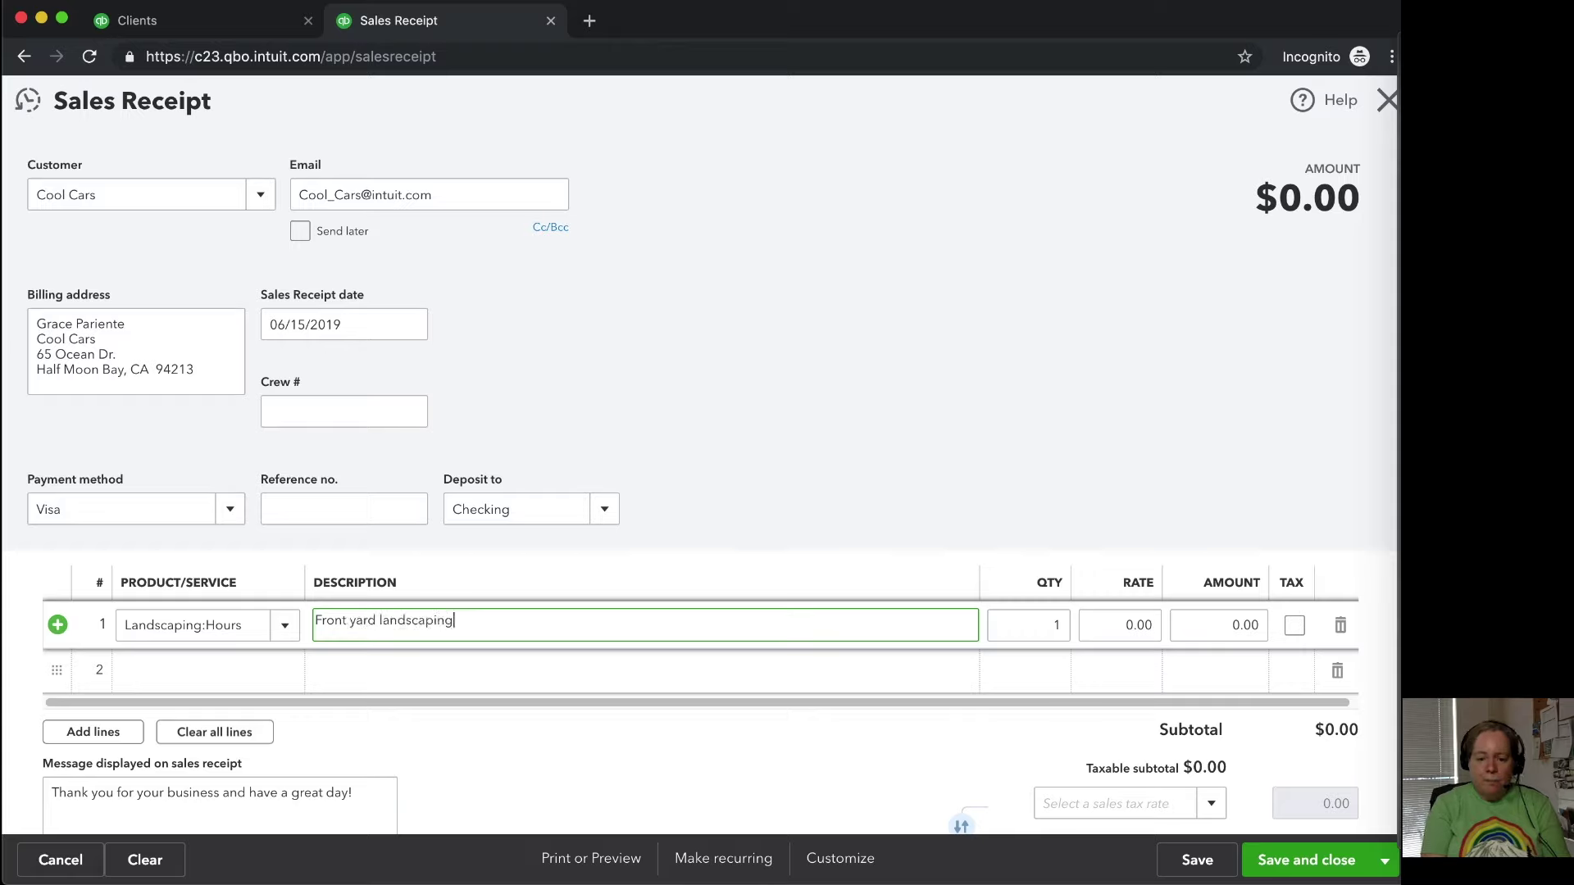
- Set the landscaping line's quantity to 2 and its rate to 100
{"action": "key", "text": "Tab"}
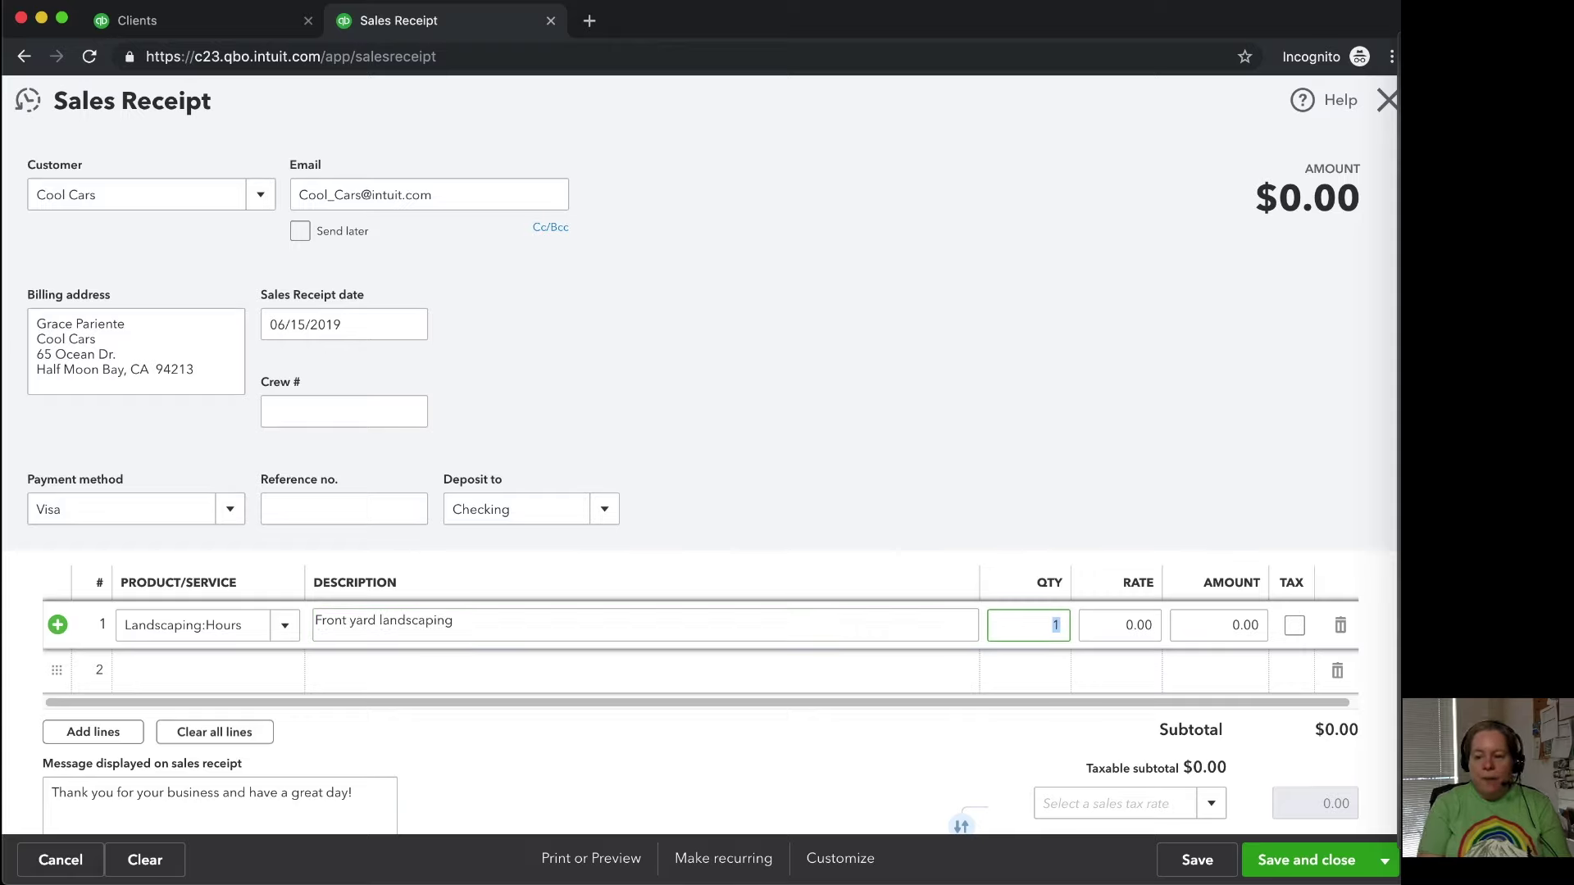
{"action": "type", "text": "2"}
{"action": "key", "text": "Tab"}
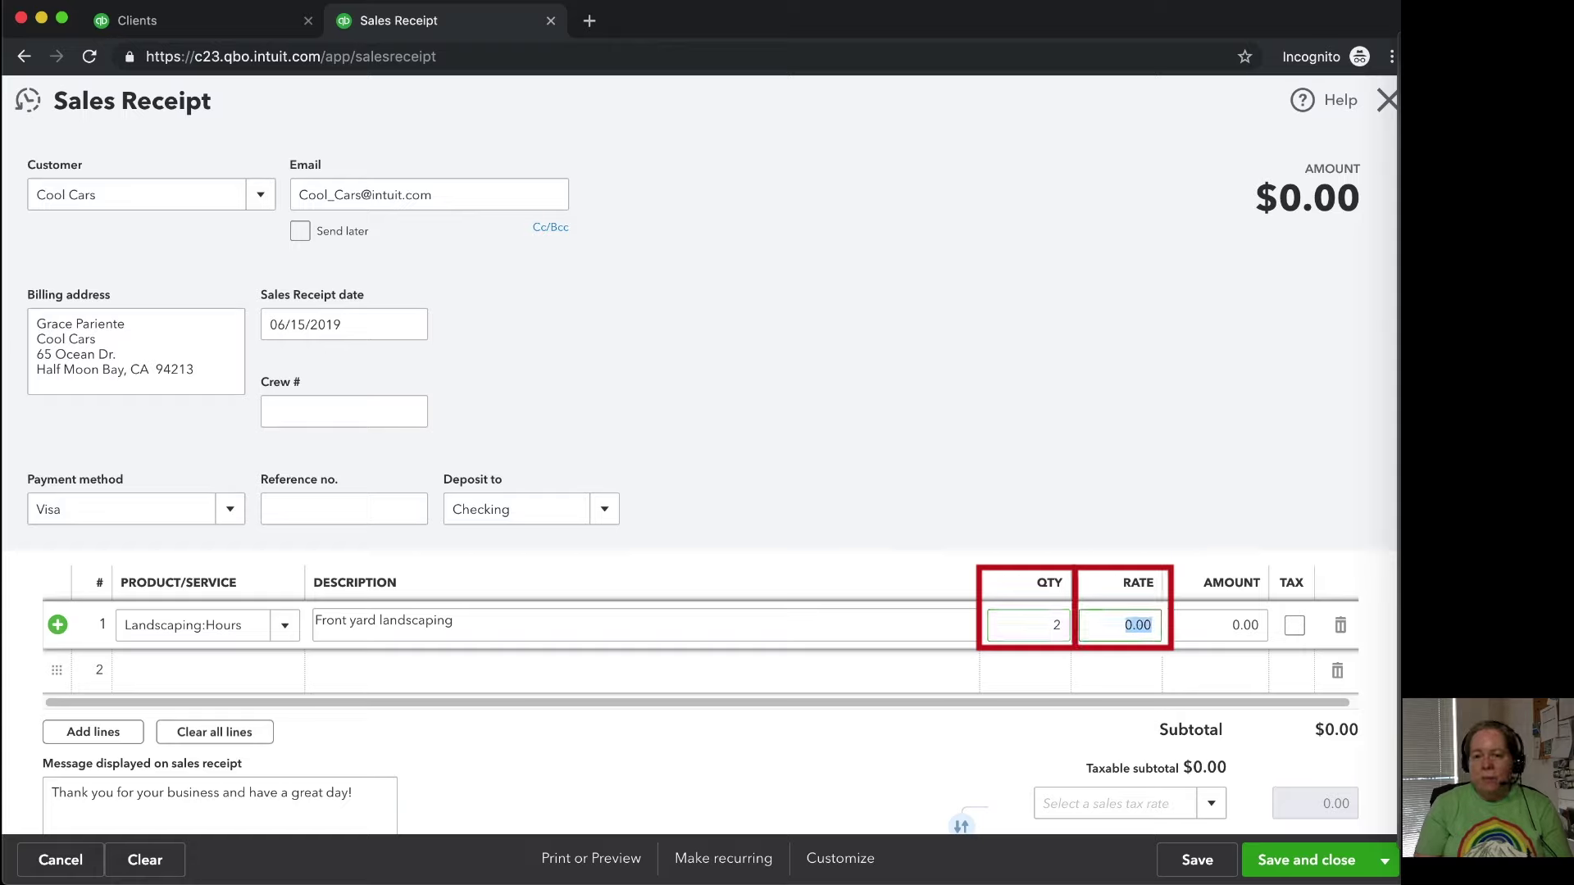
{"action": "type", "text": "1"}
{"action": "key", "text": "Tab"}
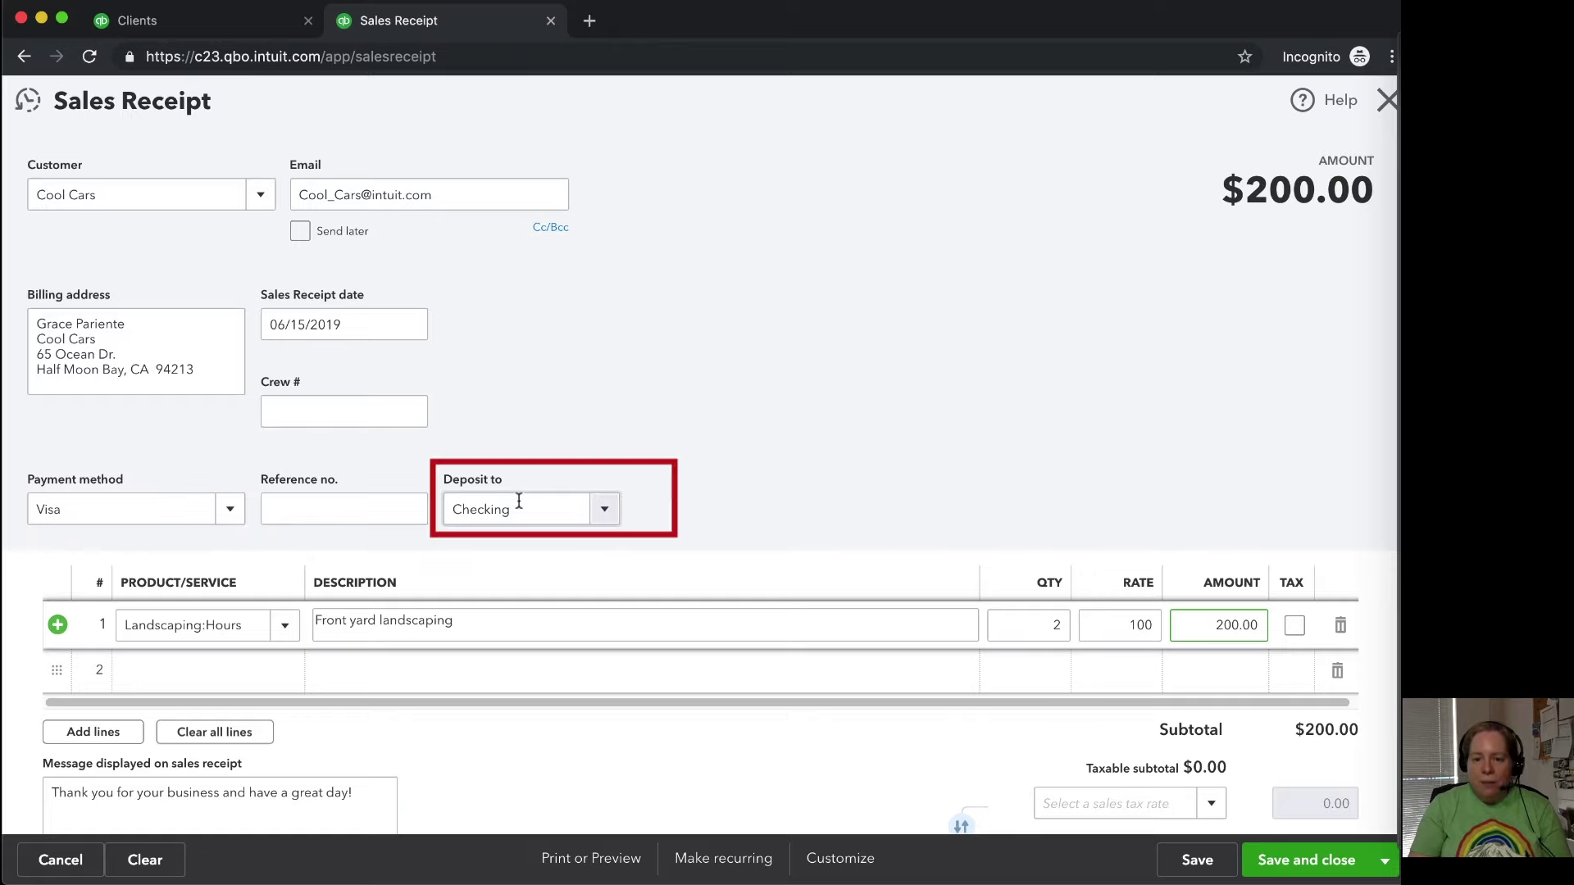
- Review the receipt's totals area, and save the receipt with the option to send it by e-mail
{"action": "left_click", "coordinate": [766, 504]}
{"action": "scroll", "coordinate": [980, 699], "scroll_direction": "down", "scroll_amount": 1}
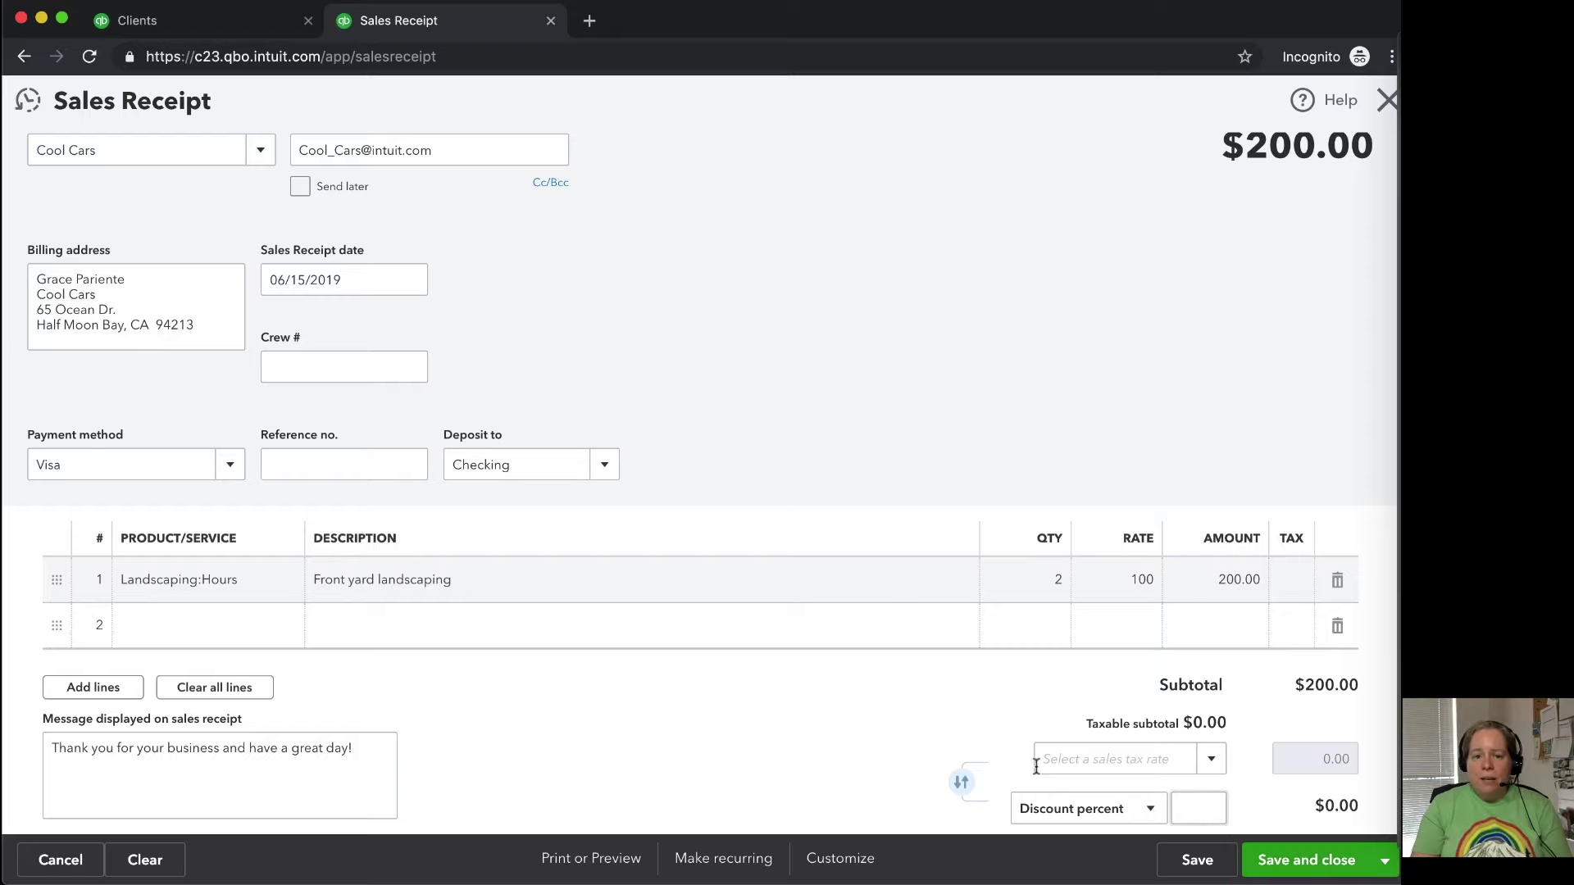
{"action": "scroll", "coordinate": [1011, 695], "scroll_direction": "up", "scroll_amount": 1}
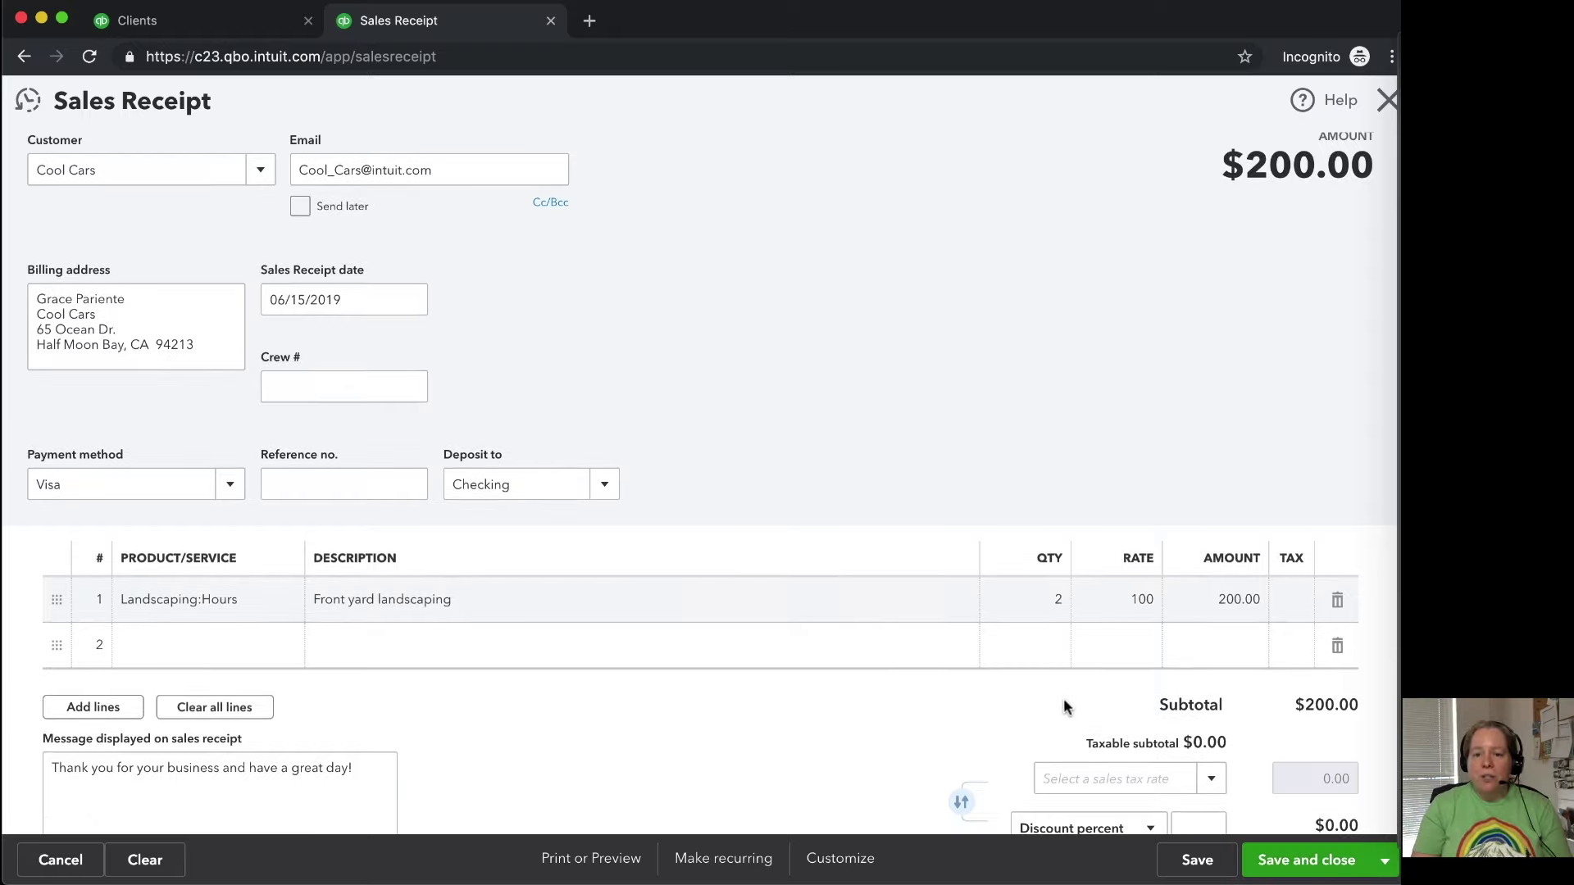
{"action": "left_click", "coordinate": [1386, 865]}
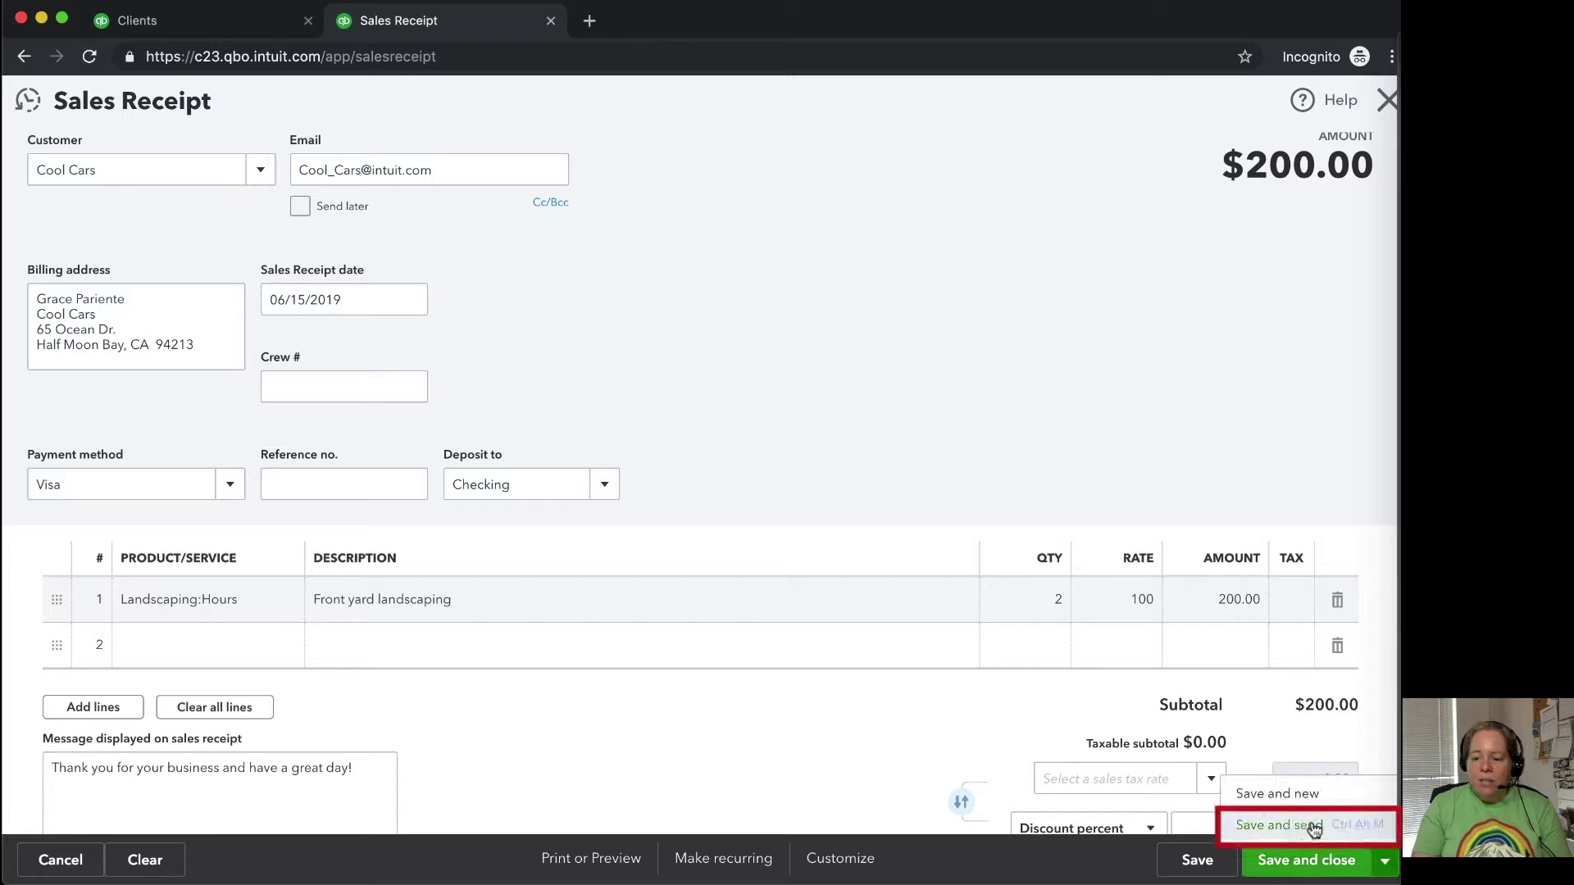
{"action": "left_click", "coordinate": [1342, 830]}
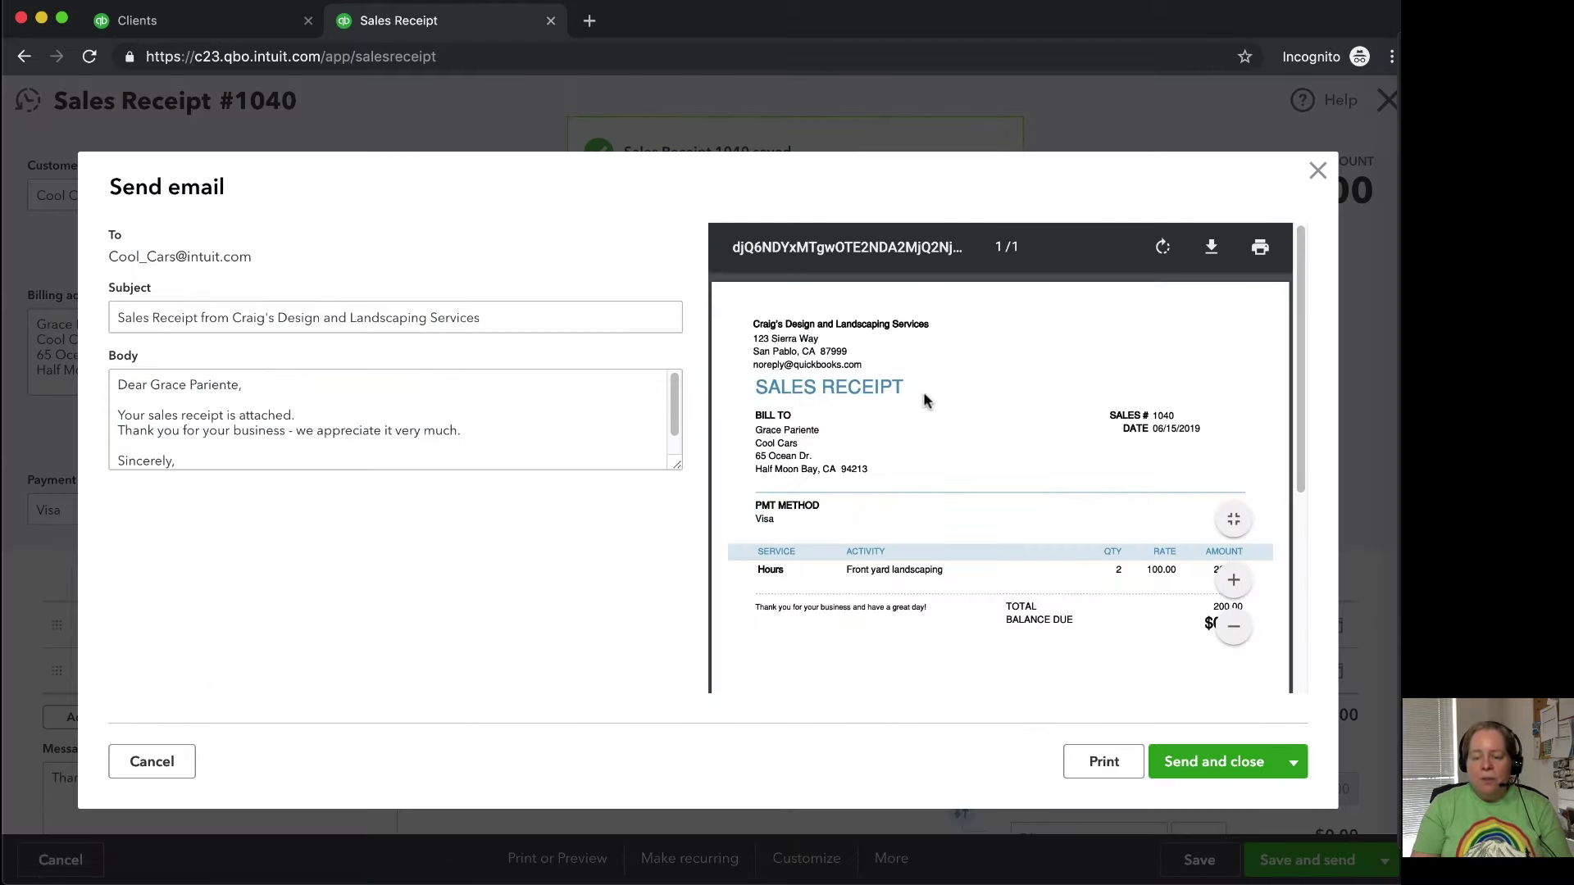
- Review the receipt preview, add "We'll see you in a month" above the sign-off in the e-mail body, and send the e-mail
{"action": "scroll", "coordinate": [923, 397], "scroll_direction": "down", "scroll_amount": 3}
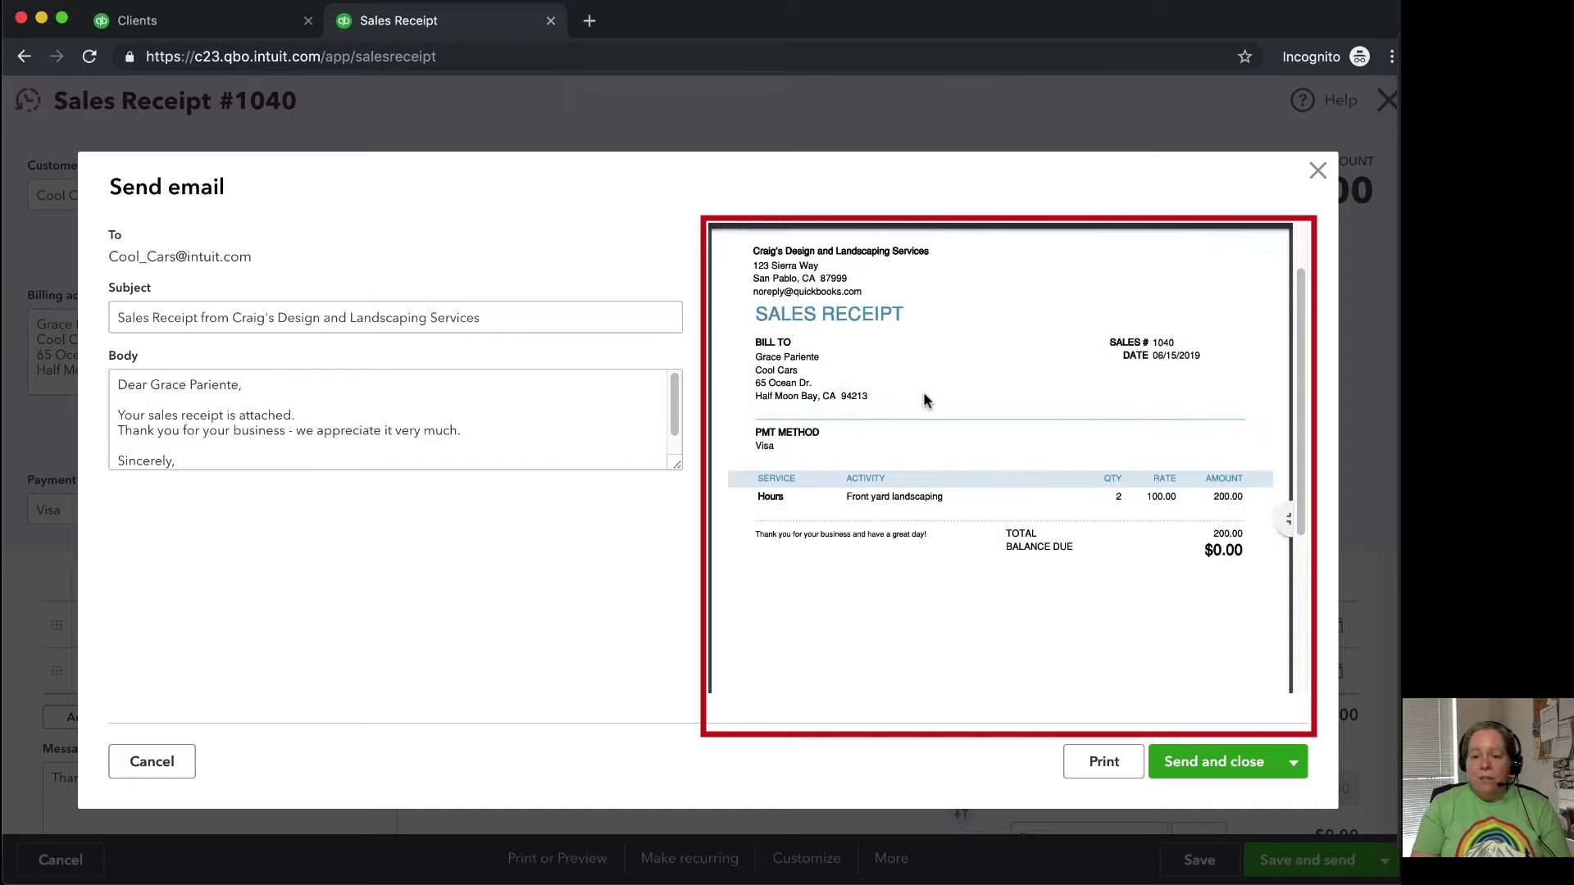
{"action": "scroll", "coordinate": [923, 399], "scroll_direction": "up", "scroll_amount": 3}
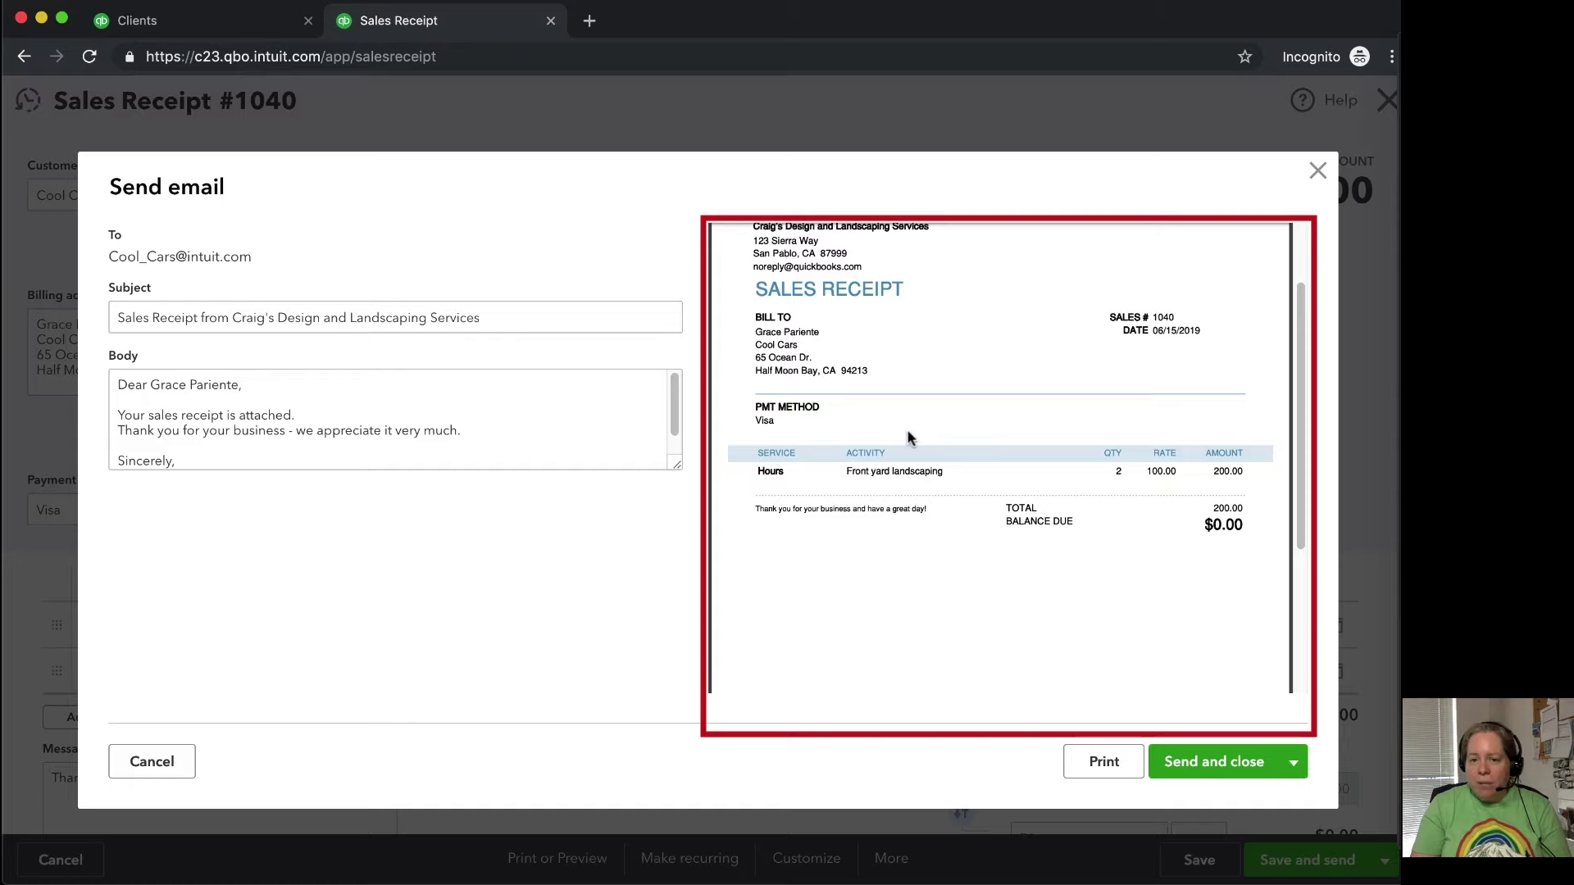
{"action": "mouse_move", "coordinate": [677, 465]}
{"action": "left_mouse_down"}
{"action": "mouse_move", "coordinate": [655, 588]}
{"action": "mouse_move", "coordinate": [670, 720]}
{"action": "left_mouse_up"}
{"action": "left_click", "coordinate": [537, 426]}
{"action": "key", "text": "super+a"}
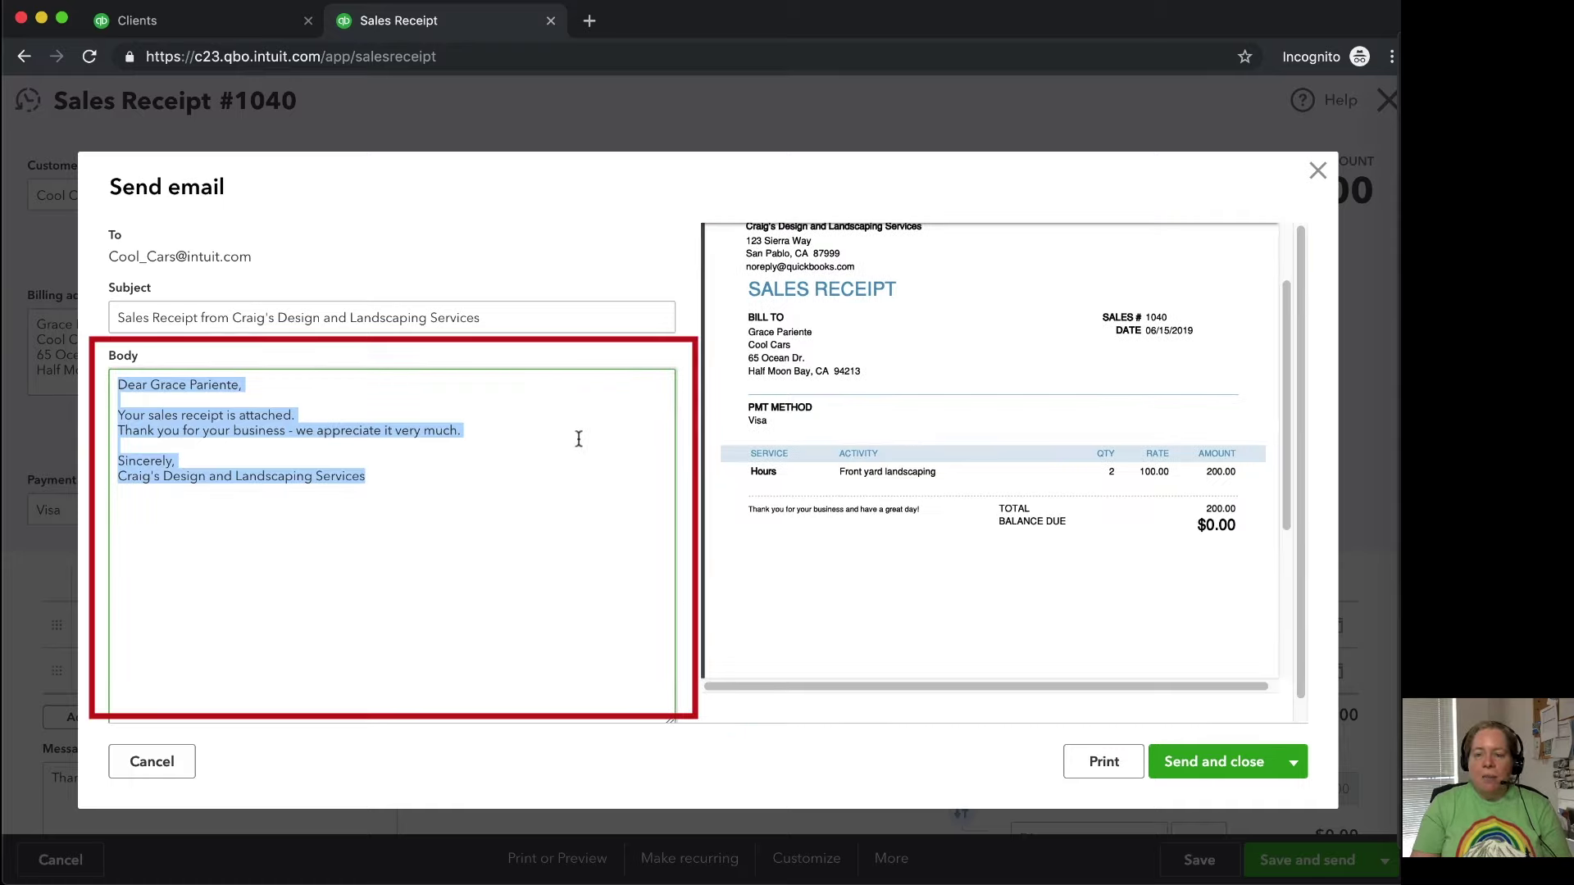
{"action": "left_click", "coordinate": [554, 447]}
{"action": "key", "text": "Return"}
{"action": "key", "text": "Return"}
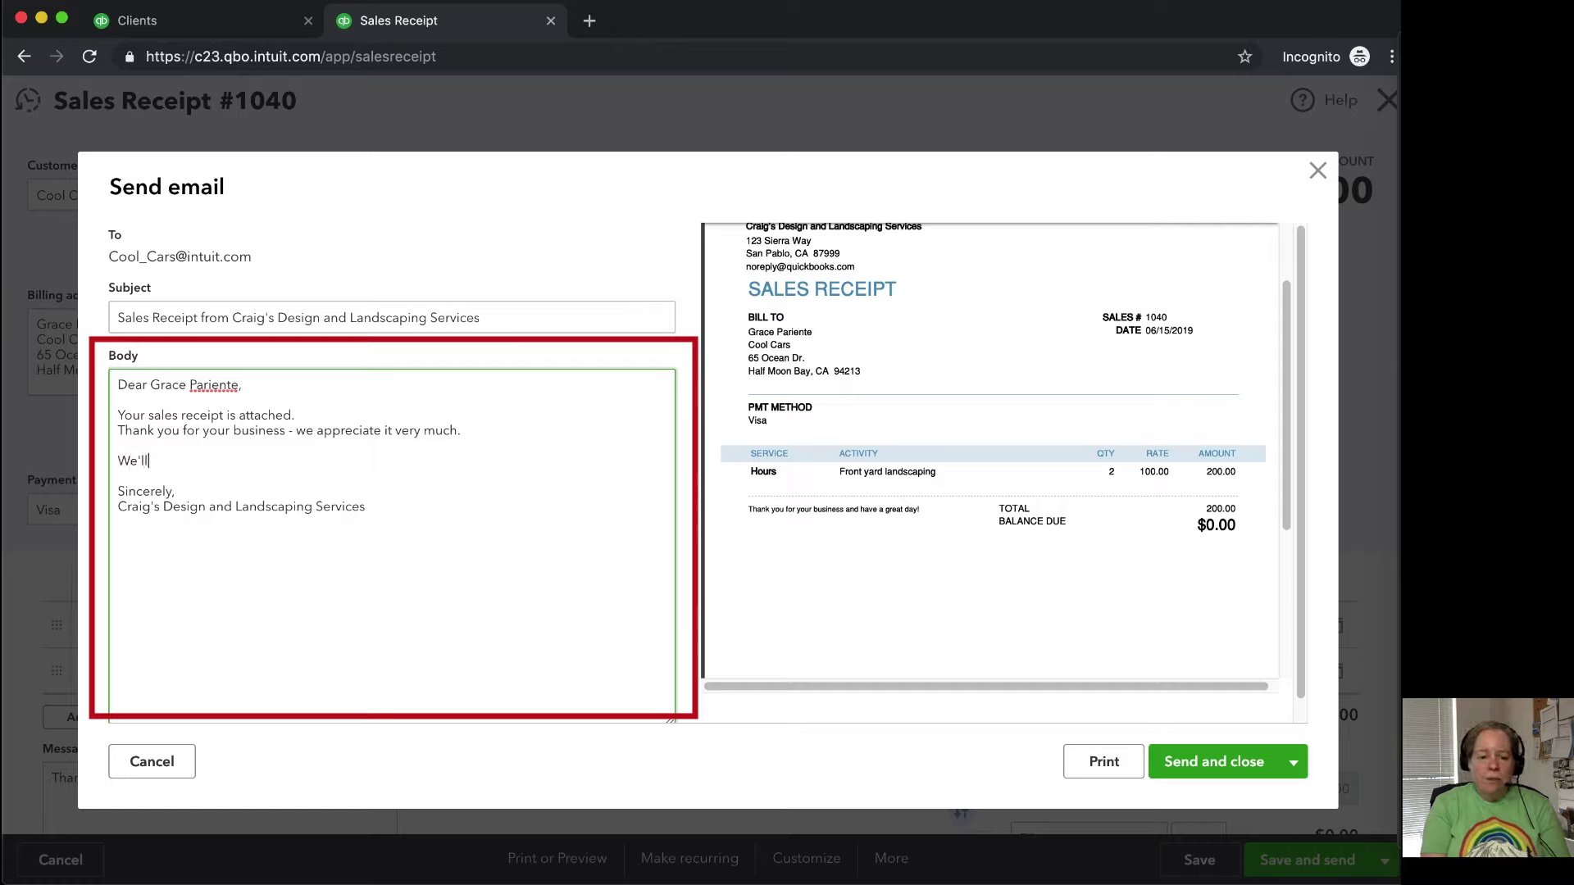
{"action": "type", "text": "We'll see you in a month."}
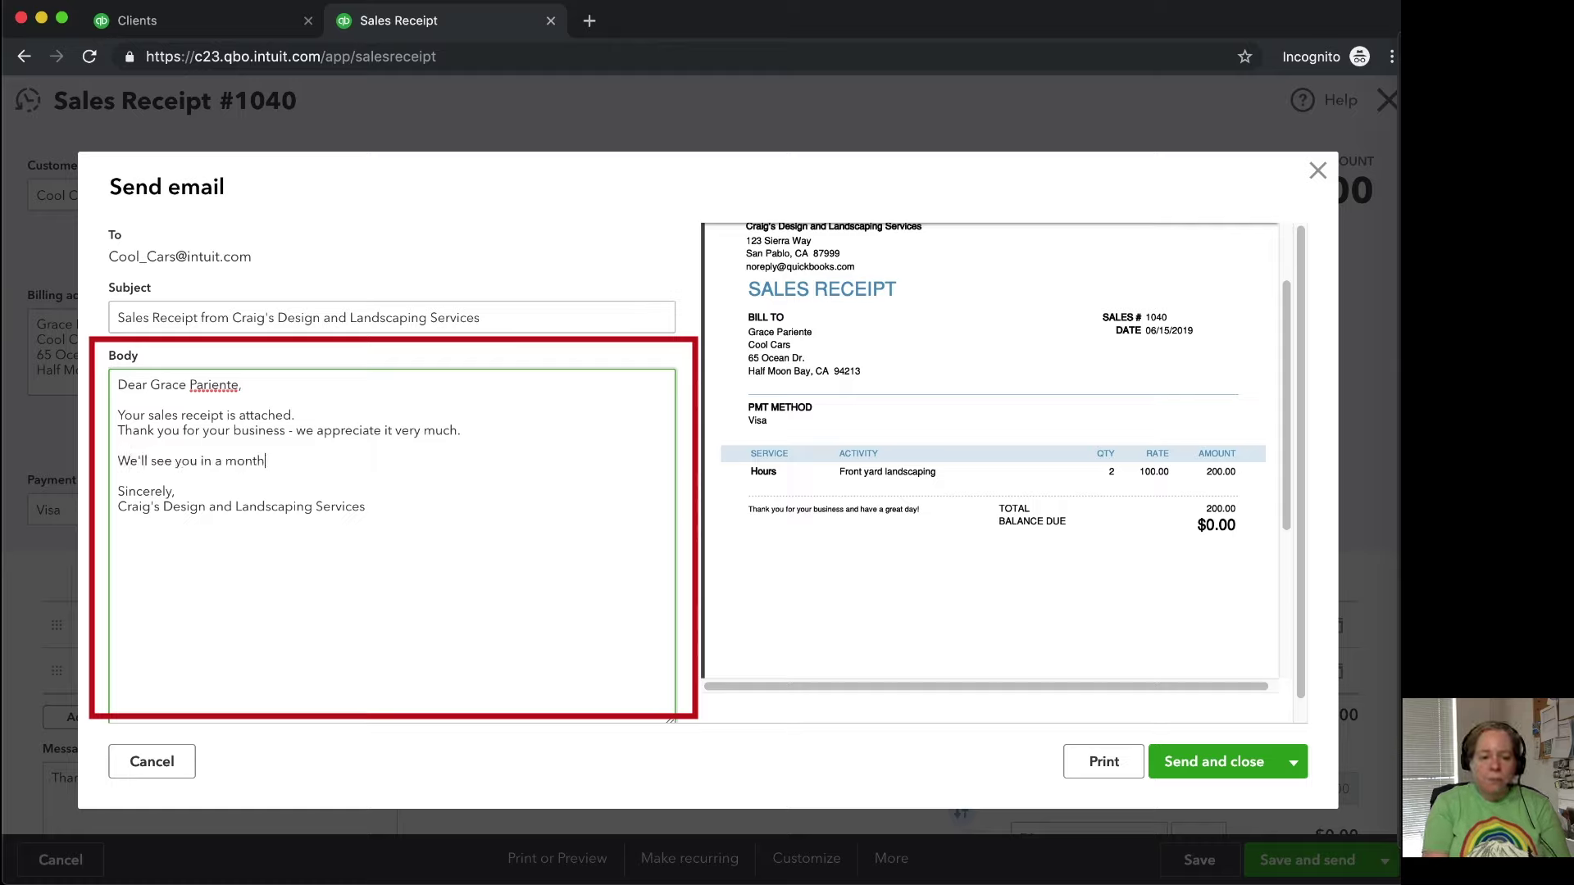
{"action": "left_click", "coordinate": [1208, 764]}
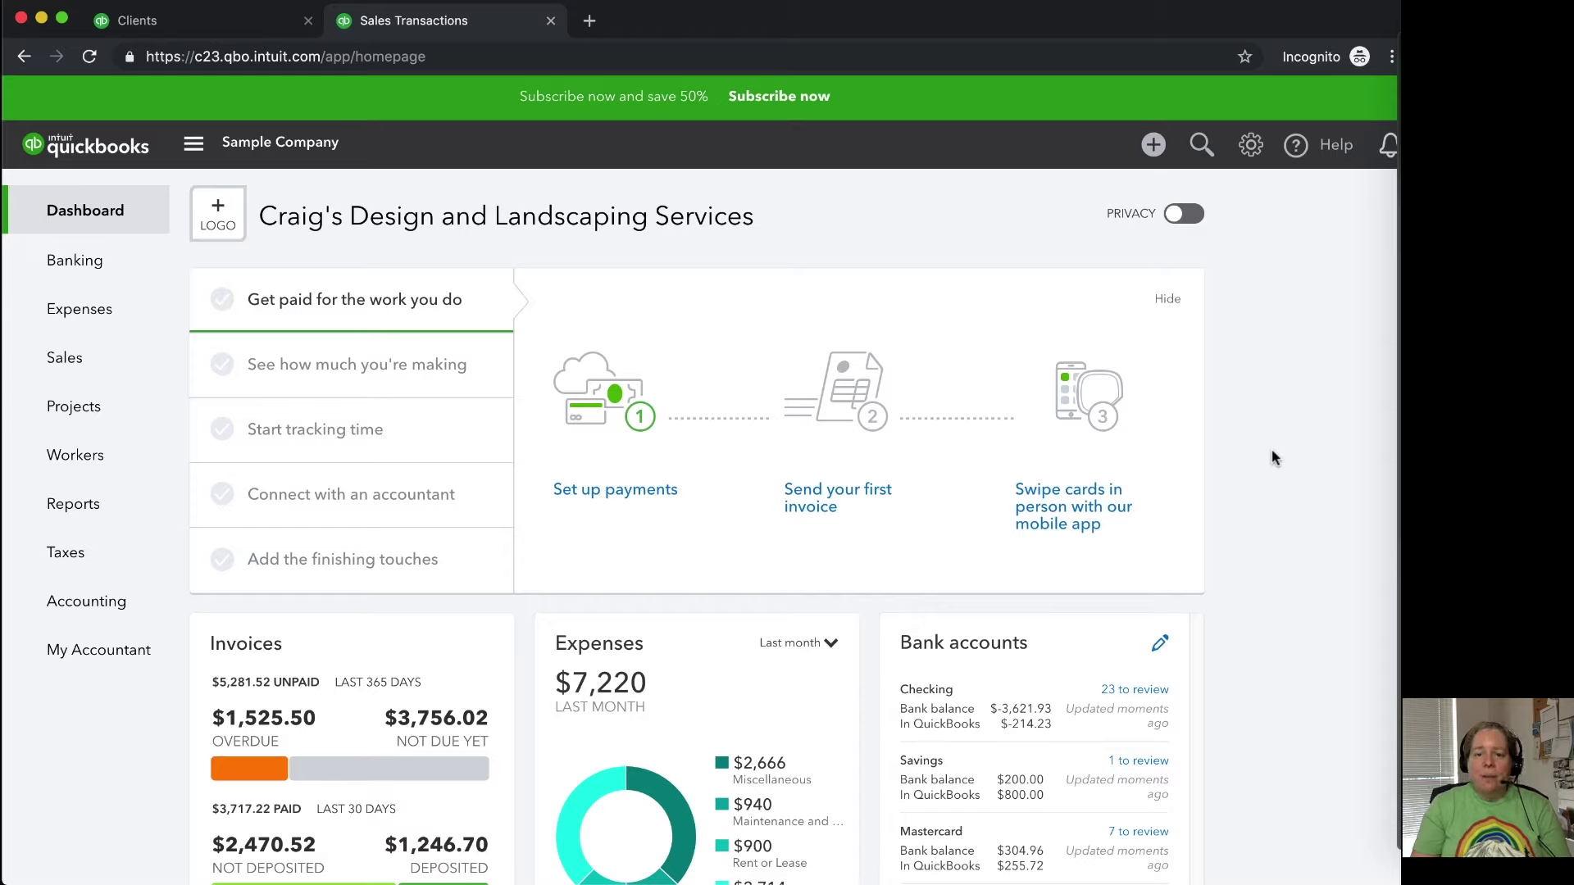
- Open a blank sales receipt from the All Sales page and close it without entering anything
{"action": "mouse_move", "coordinate": [123, 366]}
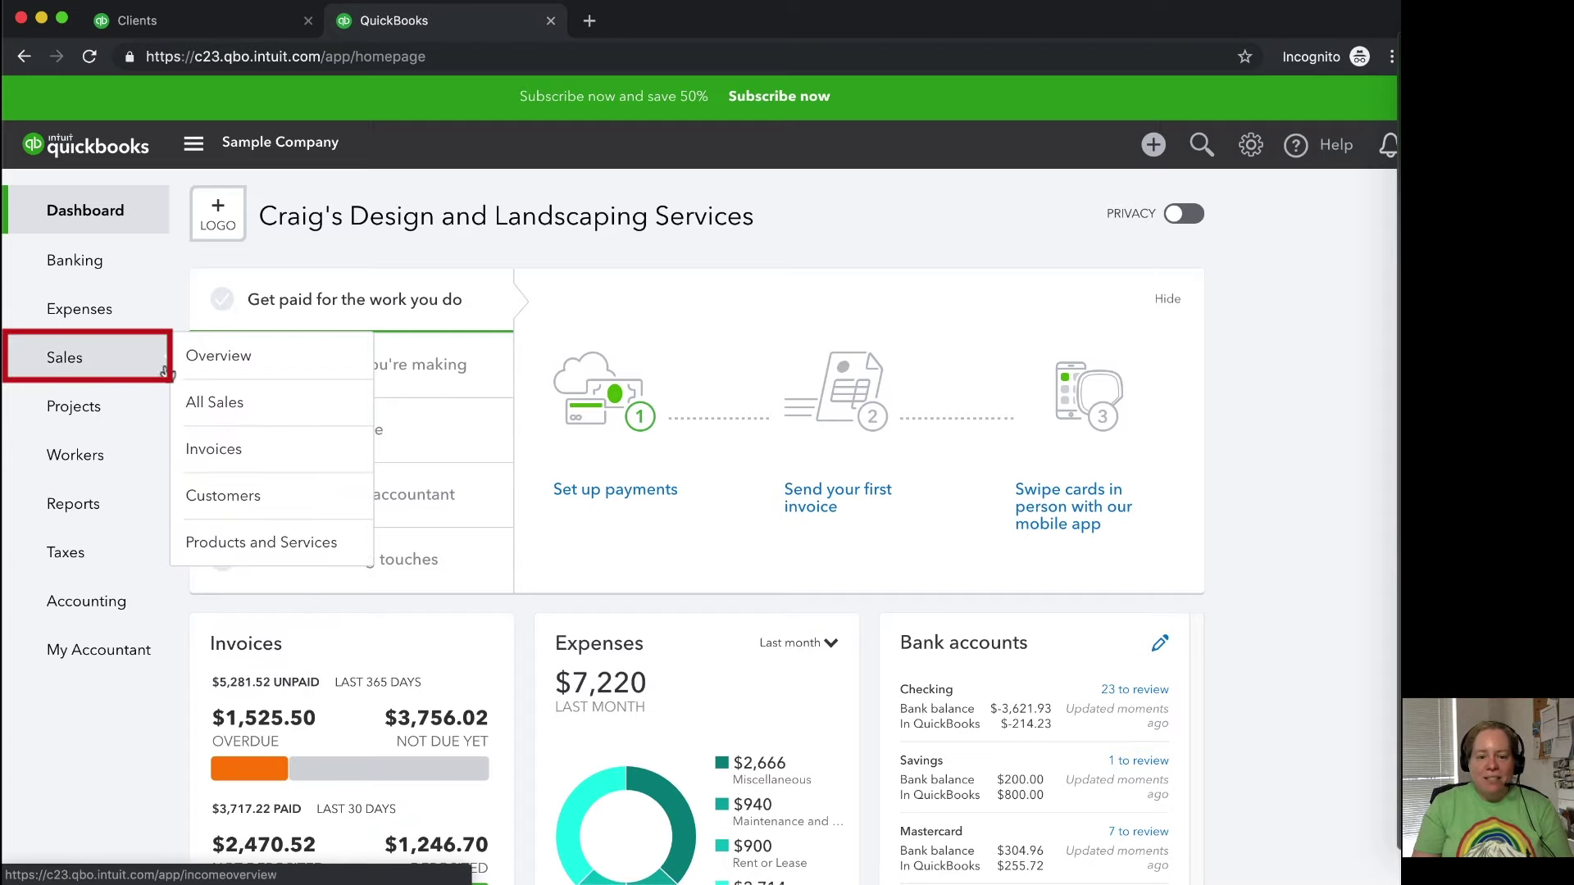
{"action": "left_click", "coordinate": [230, 410]}
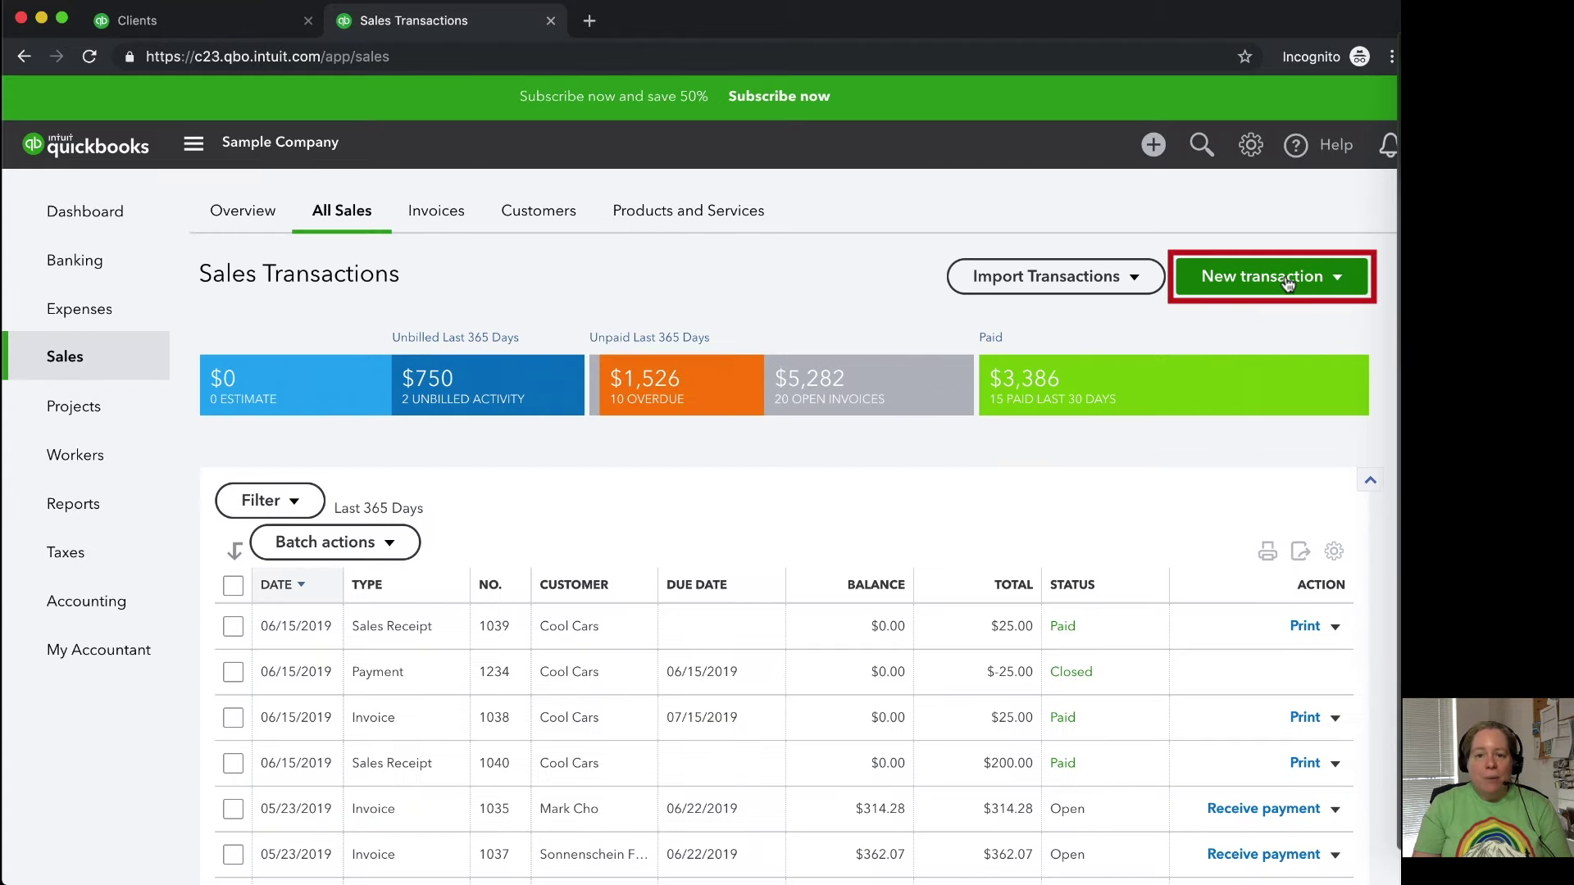
{"action": "left_click", "coordinate": [1287, 283]}
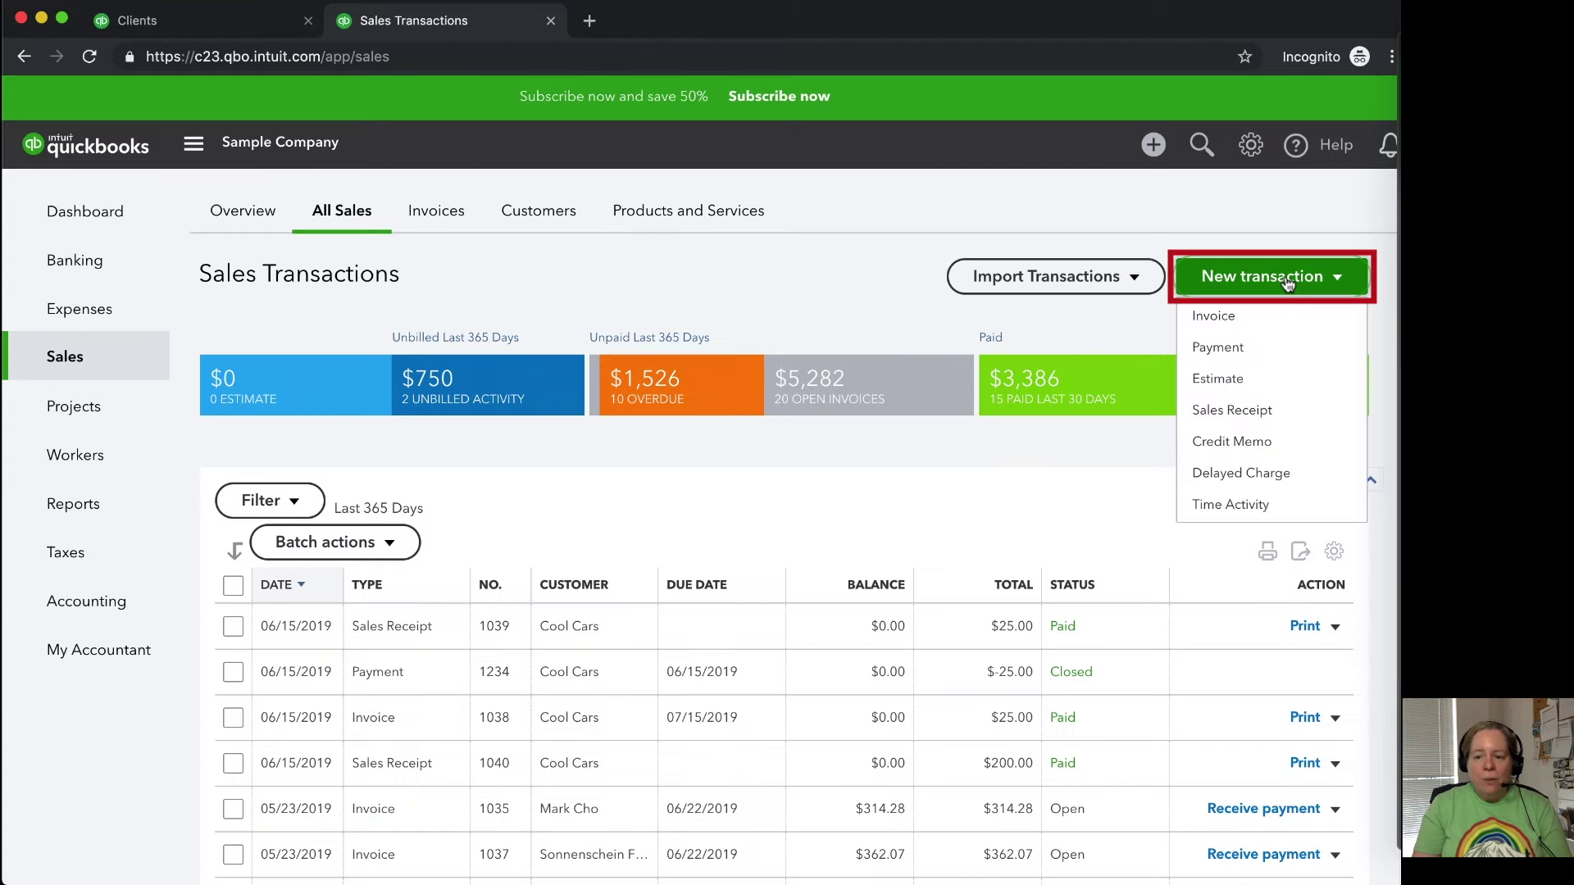
{"action": "left_click", "coordinate": [1256, 417]}
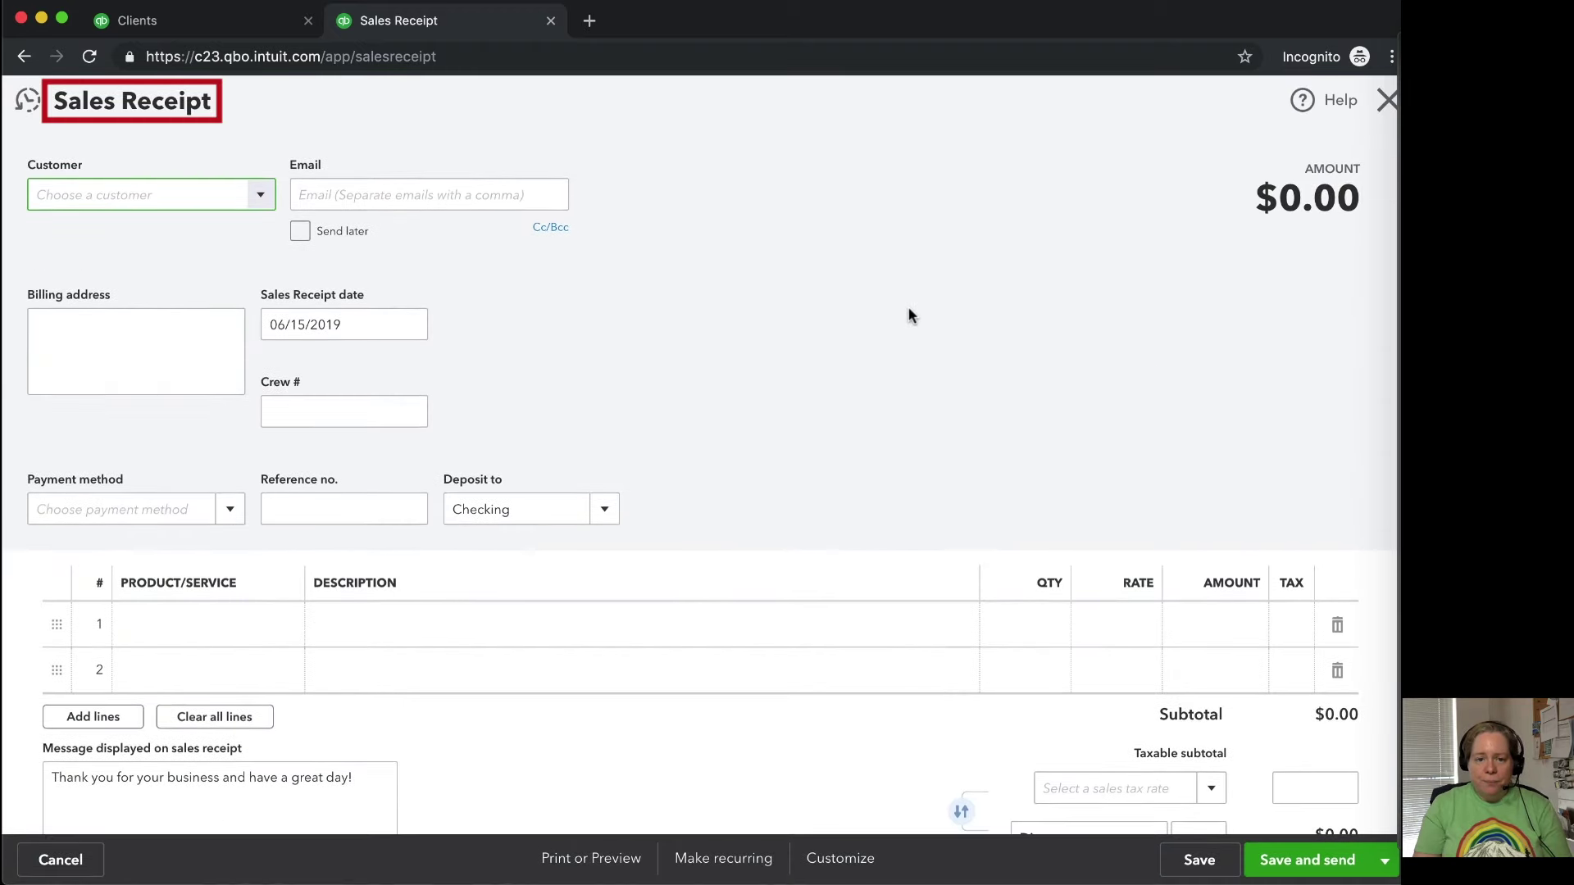
{"action": "left_click", "coordinate": [1387, 100]}
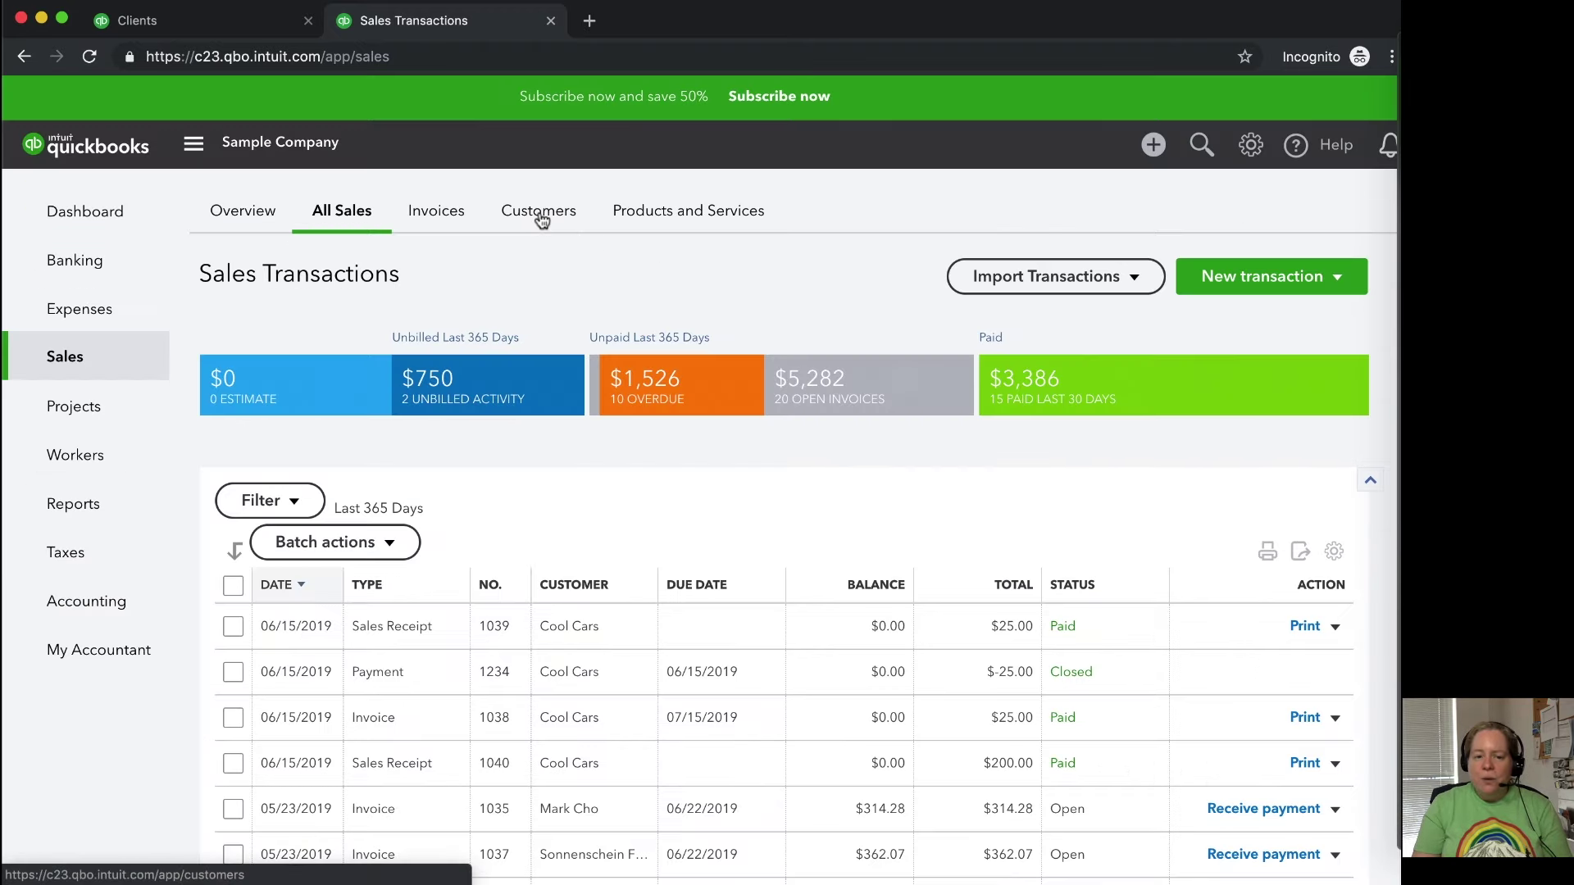
- Open the Cool Cars record from the customer list and start a new sales receipt from it
{"action": "mouse_move", "coordinate": [82, 360]}
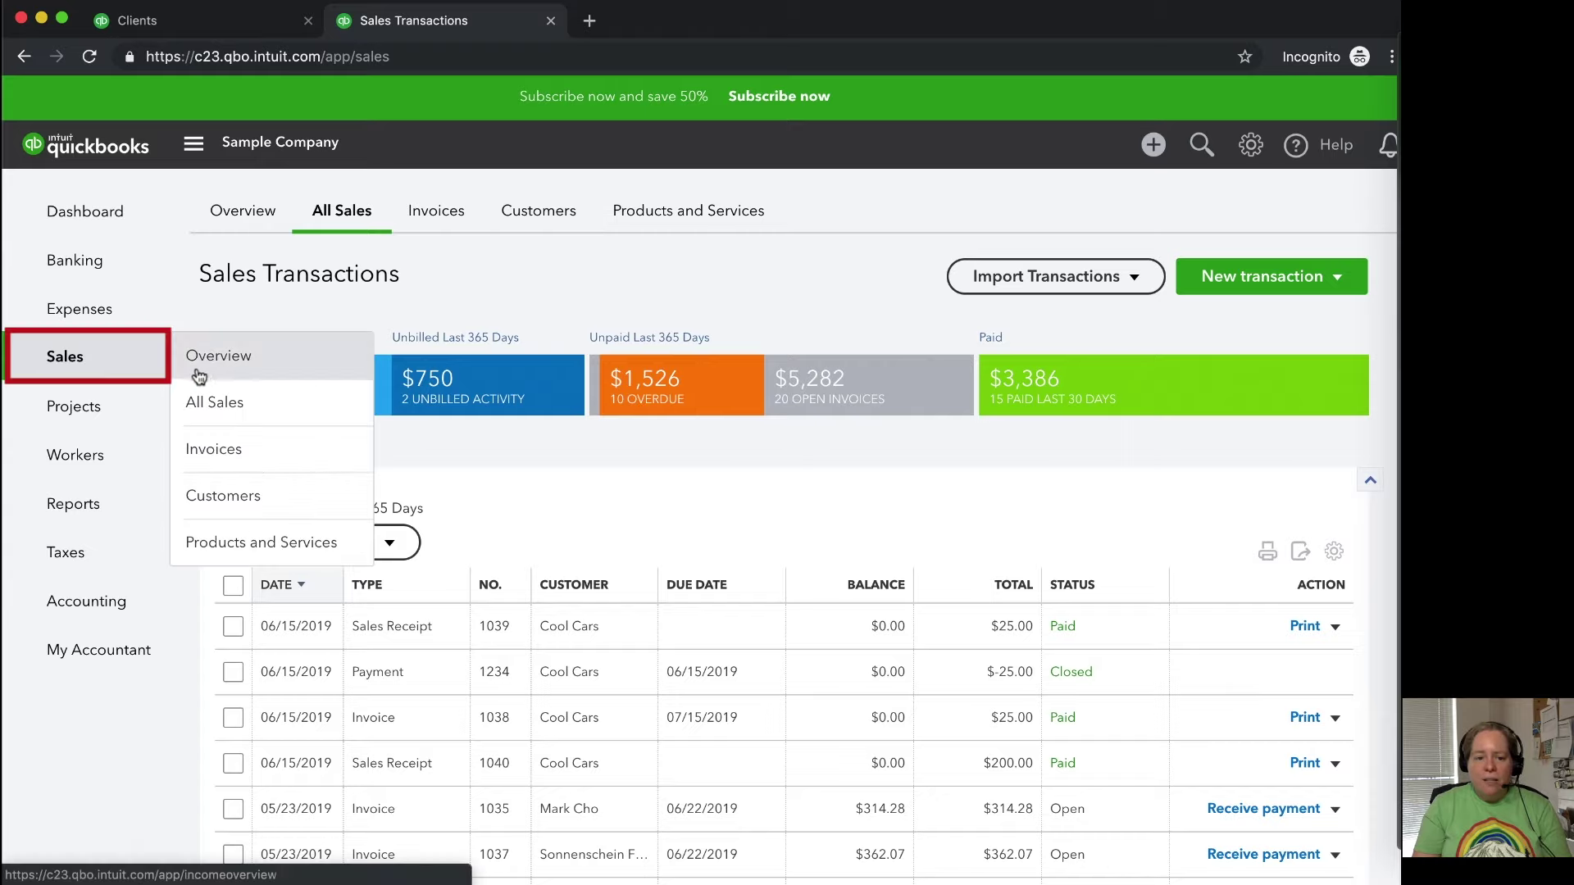
{"action": "left_click", "coordinate": [220, 502]}
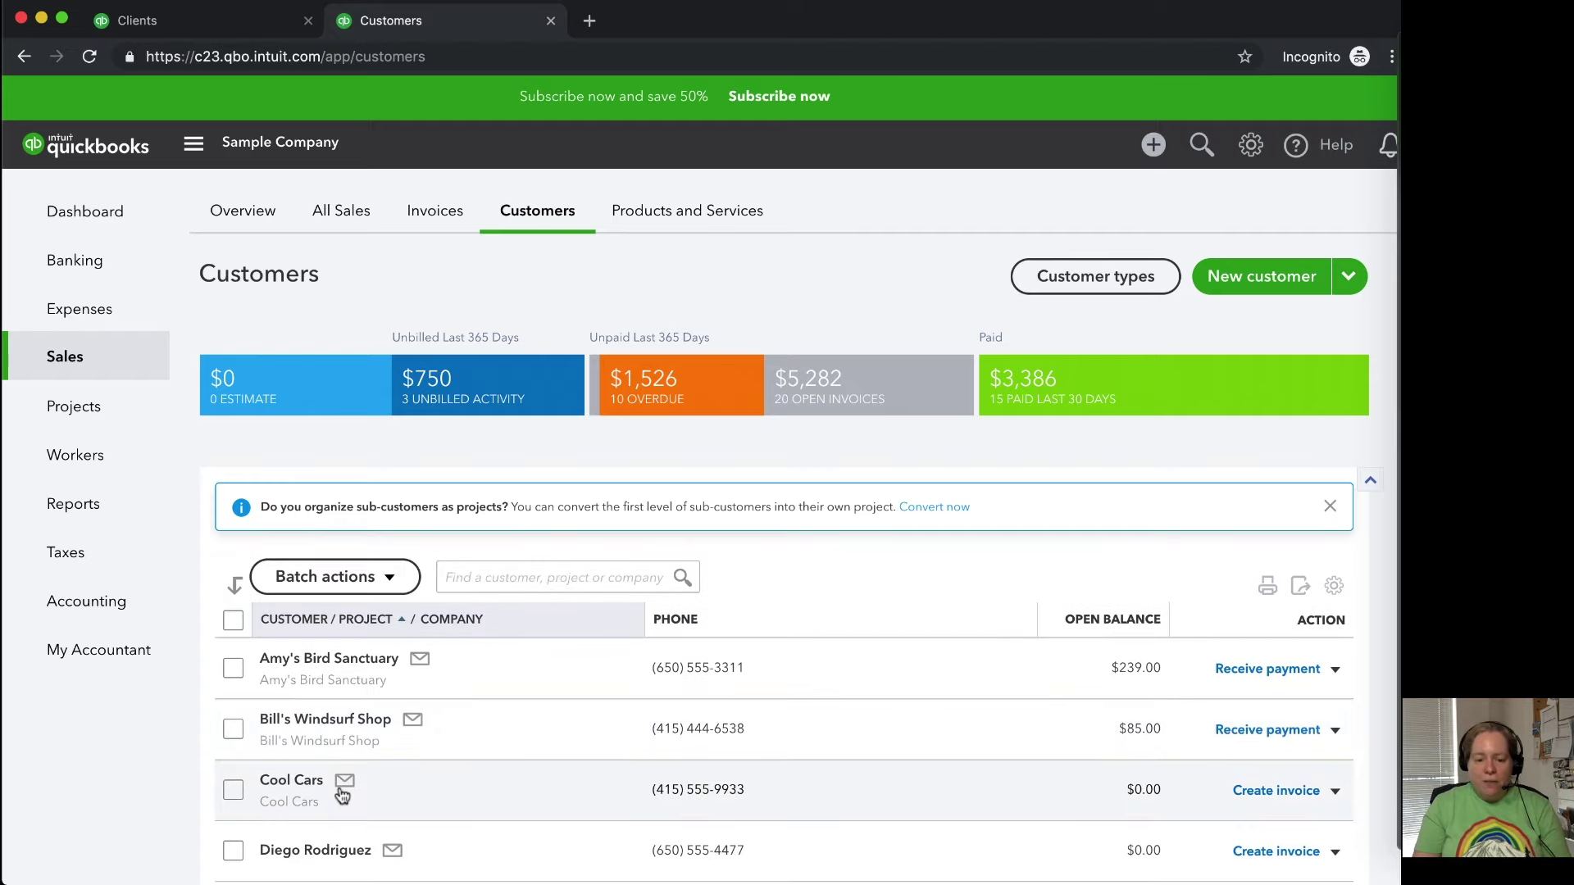
{"action": "scroll", "coordinate": [343, 787], "scroll_direction": "down", "scroll_amount": 1}
{"action": "scroll", "coordinate": [342, 748], "scroll_direction": "down", "scroll_amount": 2}
{"action": "left_click", "coordinate": [386, 677]}
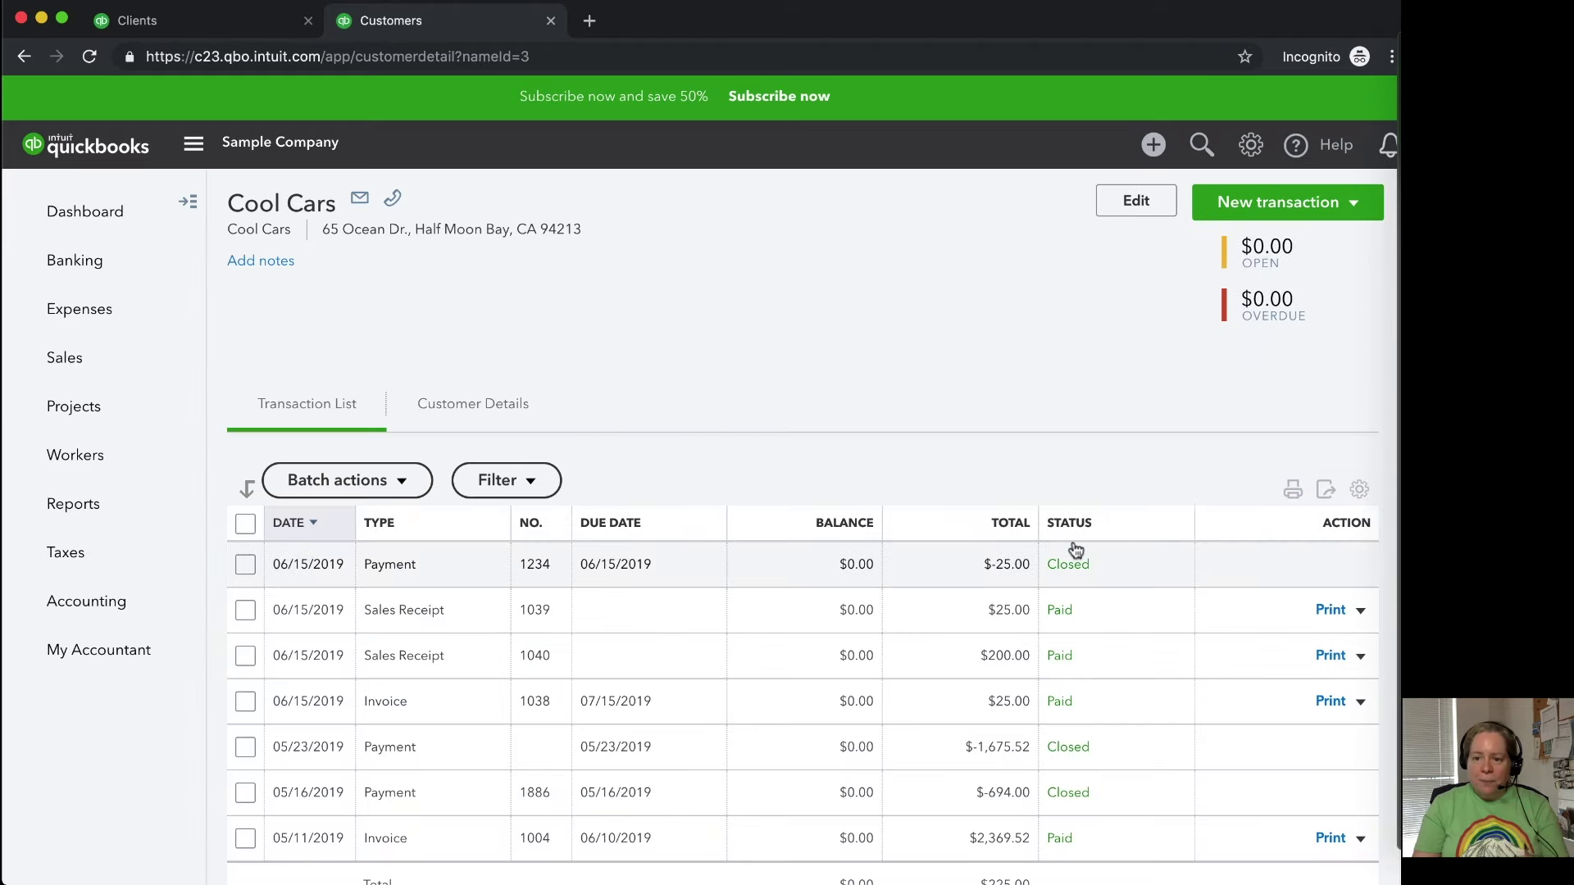
{"action": "left_click", "coordinate": [1302, 215]}
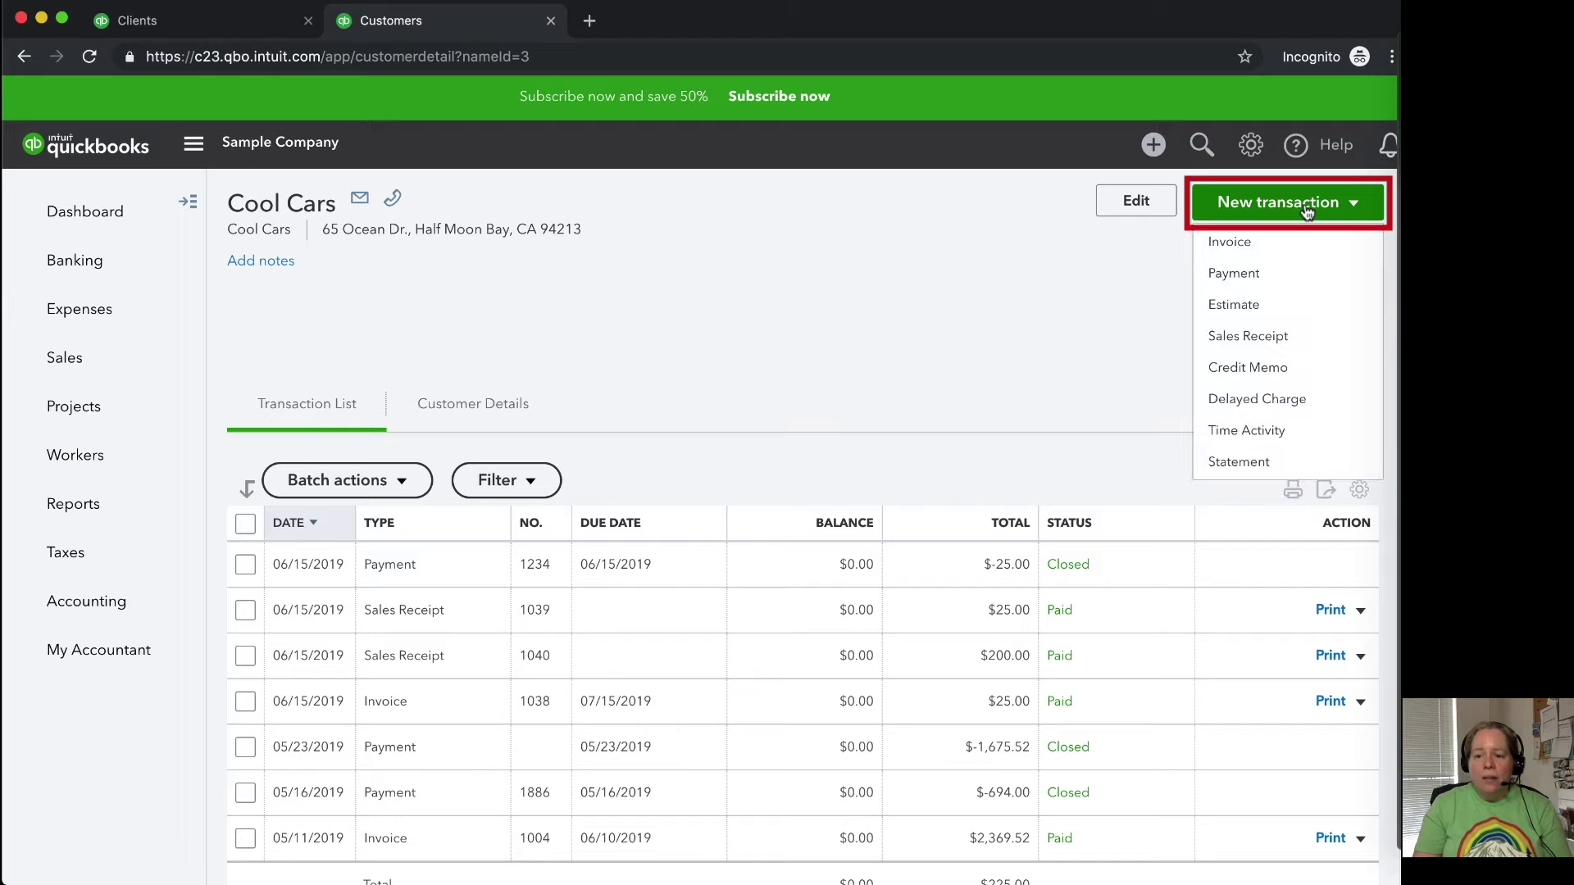
{"action": "left_click", "coordinate": [1262, 337]}
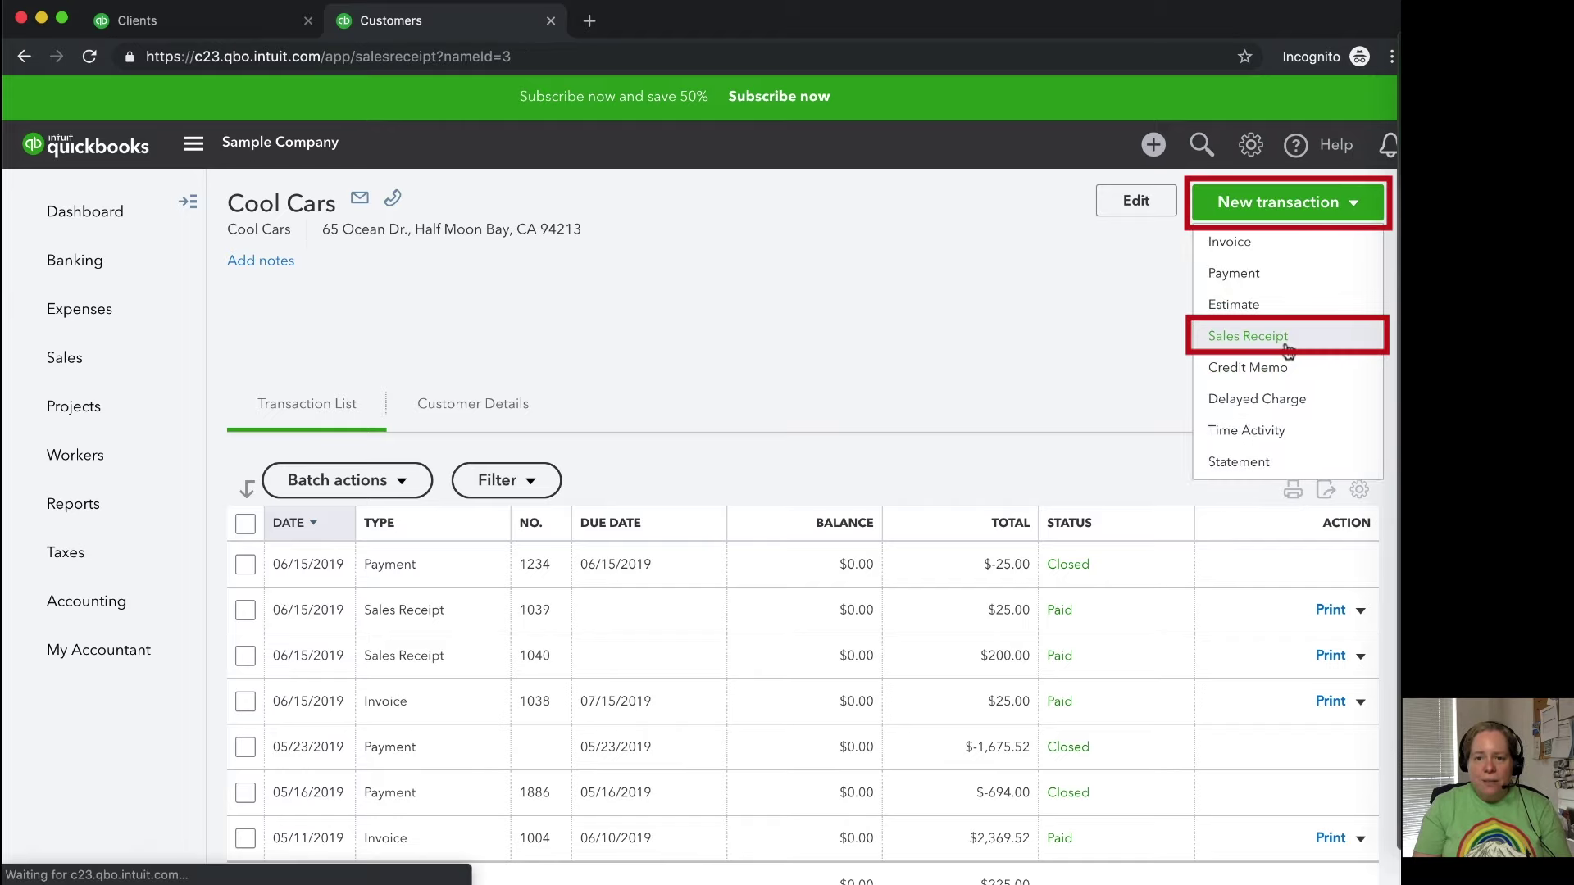